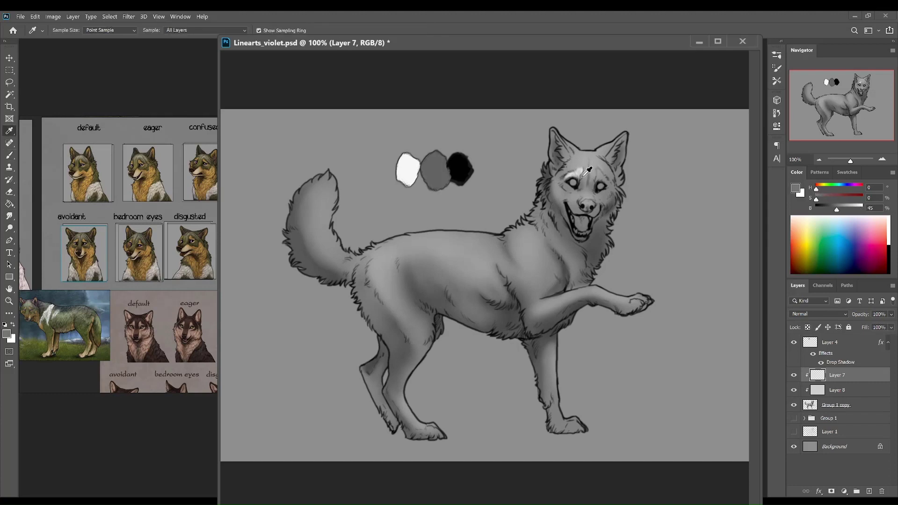
Paint and blend near-white highlights across the wolf's forehead, around the eyes and along the muzzle.
mouse_move(583, 172)
mouse_down()
mouse_move(537, 154)
mouse_move(619, 167)
mouse_move(546, 172)
mouse_move(580, 183)
mouse_move(561, 187)
mouse_up()
alt+click(547, 172)
alt+click(389, 183)
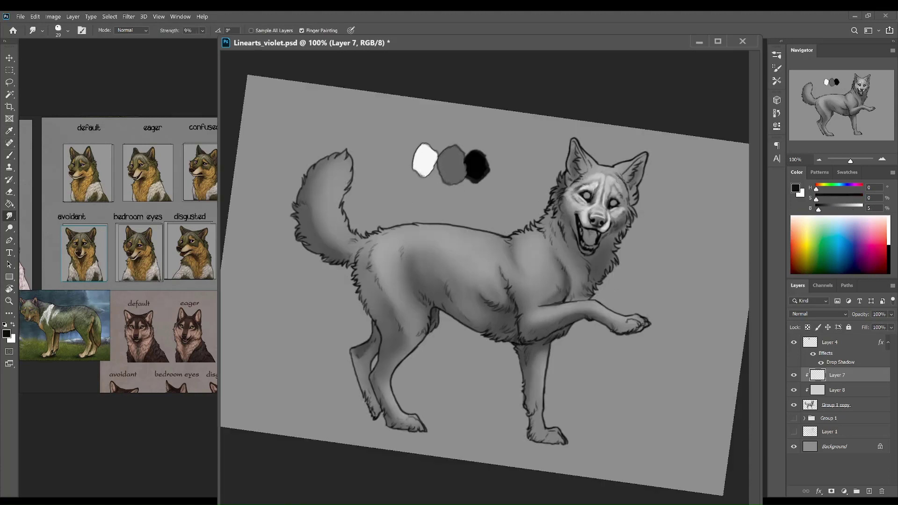
key(r)
key(Escape)
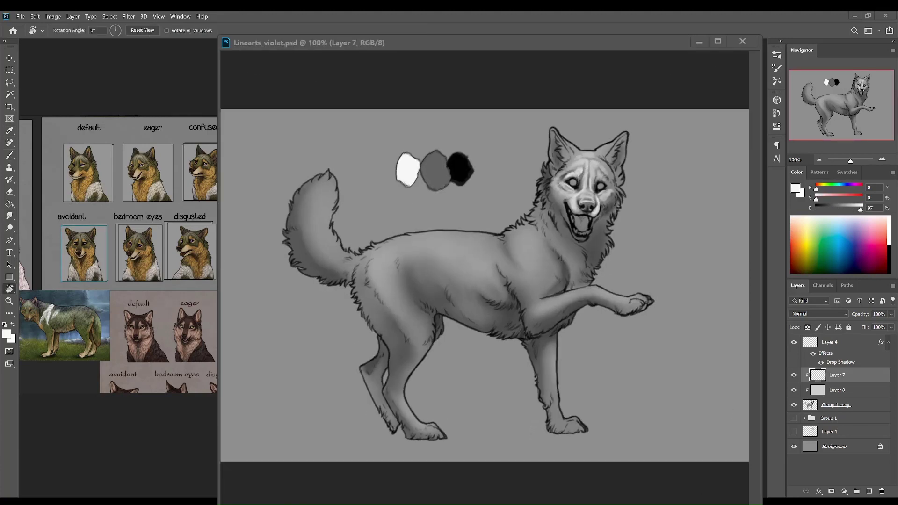
key(b)
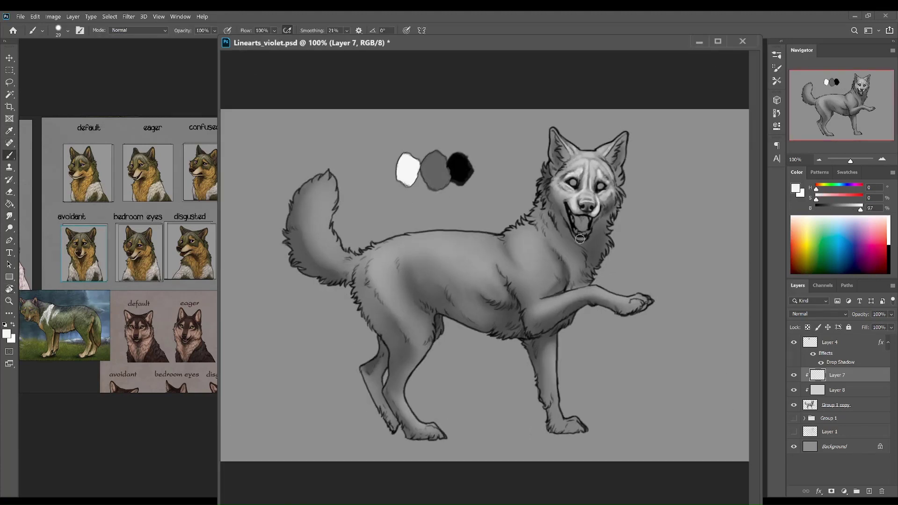
Paint near-white fur strands on the wolf's cheek beside the open mouth, on the side nearest the back.
drag(661, 324, 671, 276)
mouse_move(534, 168)
mouse_down()
mouse_move(561, 210)
mouse_move(487, 187)
mouse_move(524, 185)
mouse_move(581, 210)
mouse_move(568, 236)
mouse_up()
key(r)
key(Escape)
key(x)
key(b)
key(x)
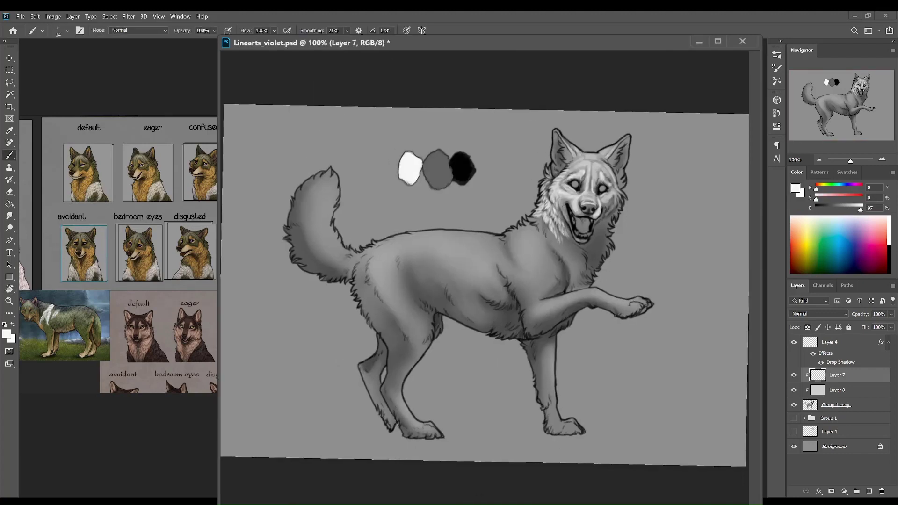
Highlight the fur in and around both ears and paint light strands on the wolf's other cheek.
mouse_move(561, 140)
mouse_down()
mouse_move(585, 117)
mouse_move(552, 149)
mouse_move(608, 187)
mouse_up()
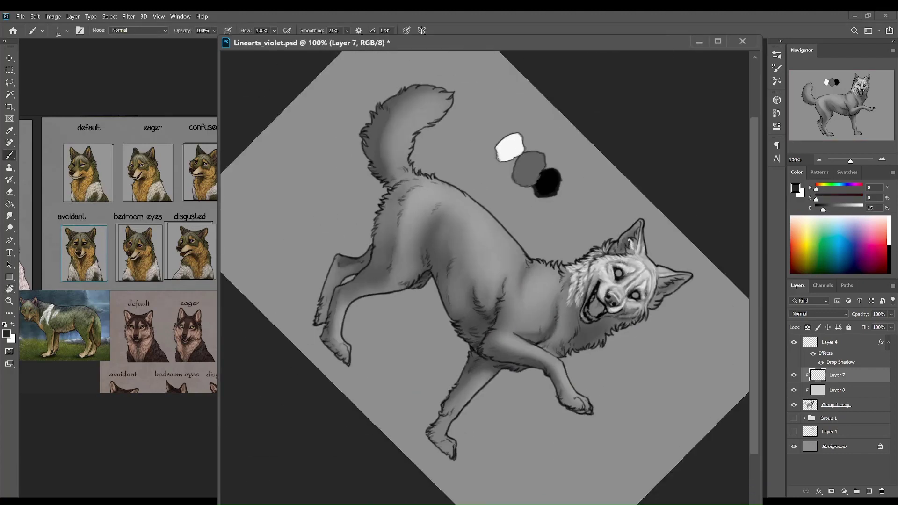
key(r)
mouse_move(632, 245)
mouse_down()
mouse_move(561, 166)
mouse_move(575, 100)
mouse_up()
key(b)
key(r)
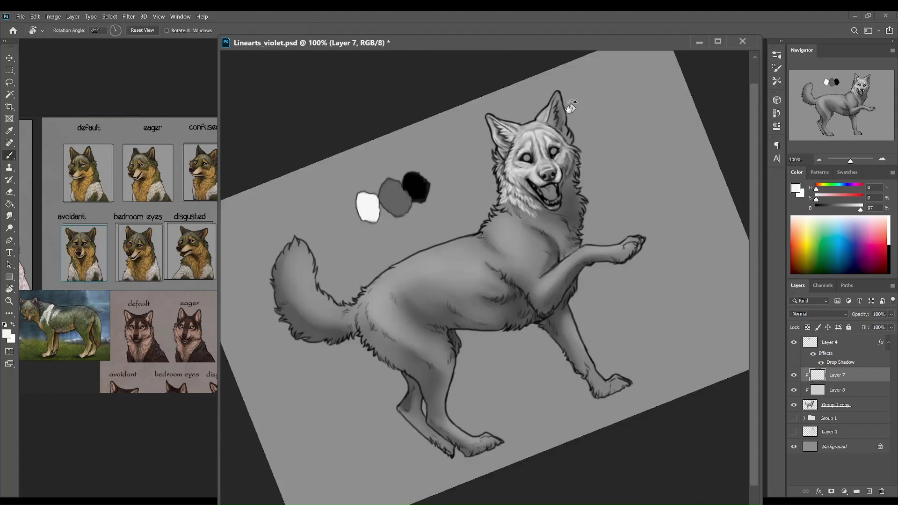
key(b)
key(r)
mouse_move(560, 131)
mouse_down()
mouse_move(608, 145)
mouse_move(538, 108)
mouse_move(572, 173)
mouse_move(558, 232)
mouse_up()
key(b)
key(r)
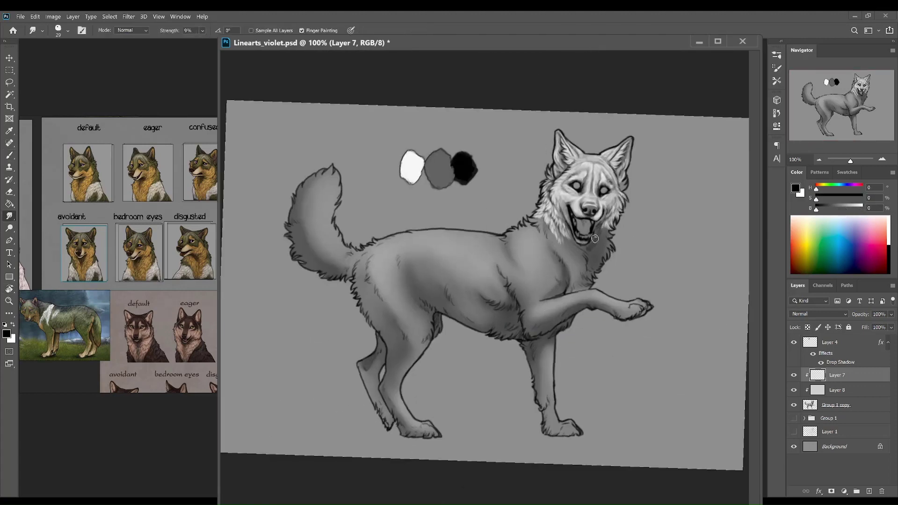
key(b)
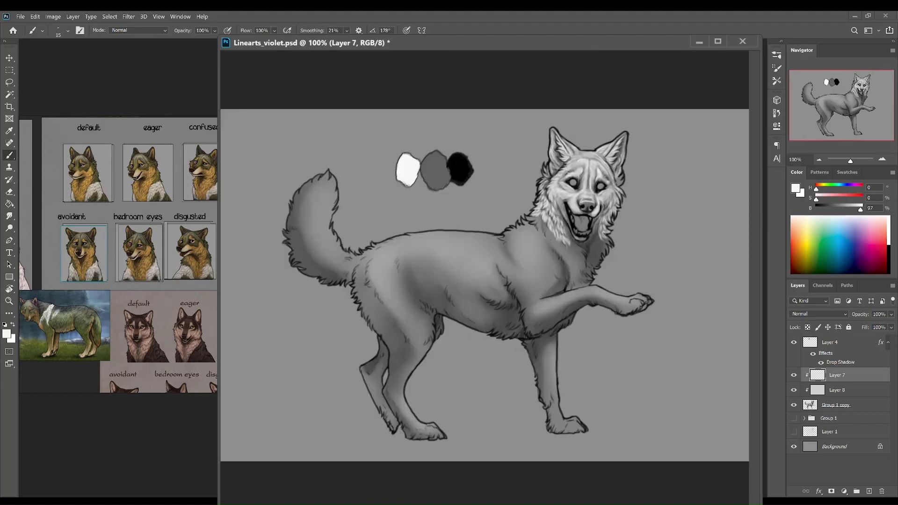
Paint near-white fur strands over the neck ruff and down the chest beneath the jaw.
key(r)
mouse_move(546, 228)
mouse_down()
mouse_move(515, 206)
mouse_move(542, 232)
mouse_move(551, 222)
mouse_up()
alt+click(546, 226)
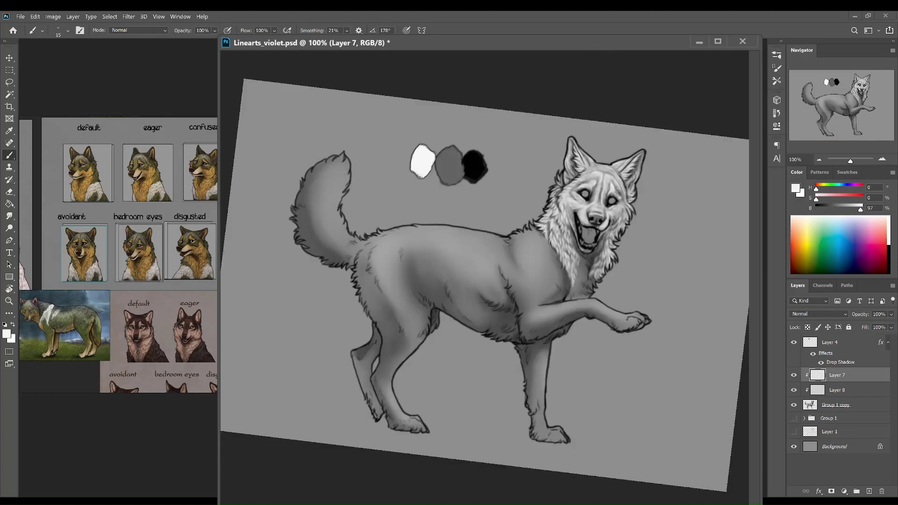
drag(576, 275, 583, 279)
alt+click(591, 286)
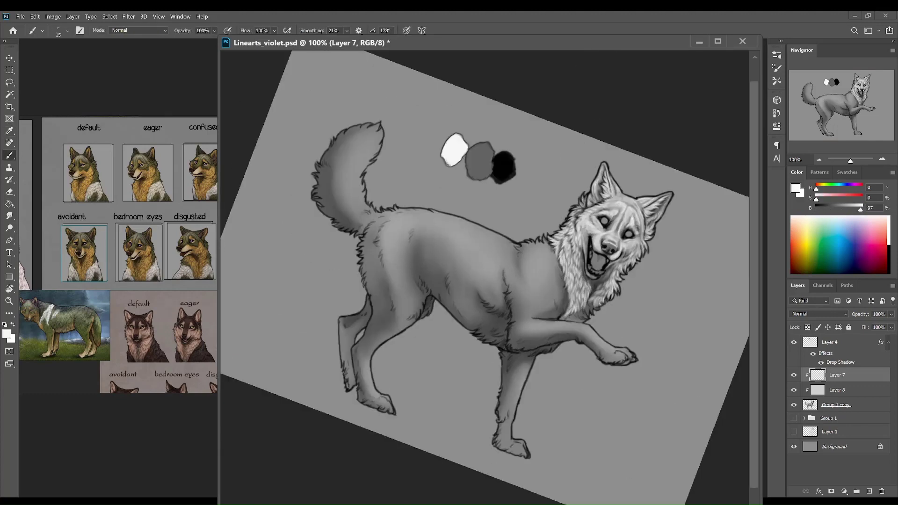
alt+click(606, 250)
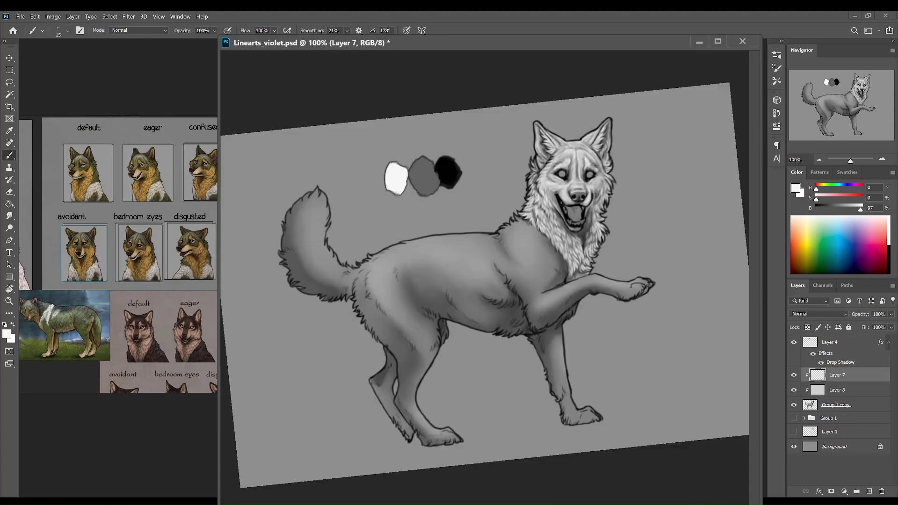
Paint light fur strands across the wolf's shoulder and highlight the toes of the raised paw.
mouse_move(603, 260)
mouse_down()
mouse_move(579, 206)
mouse_move(599, 243)
mouse_up()
drag(521, 217, 514, 238)
key(Escape)
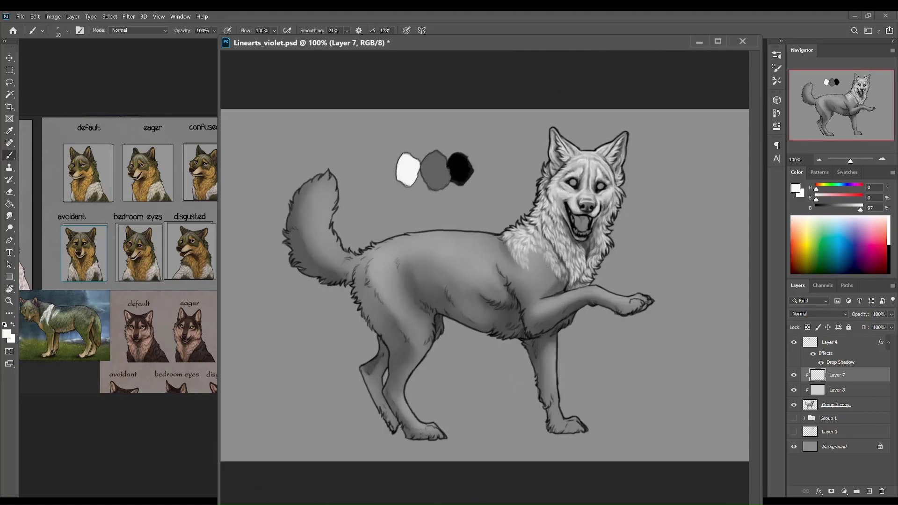
key(r)
drag(628, 303, 617, 262)
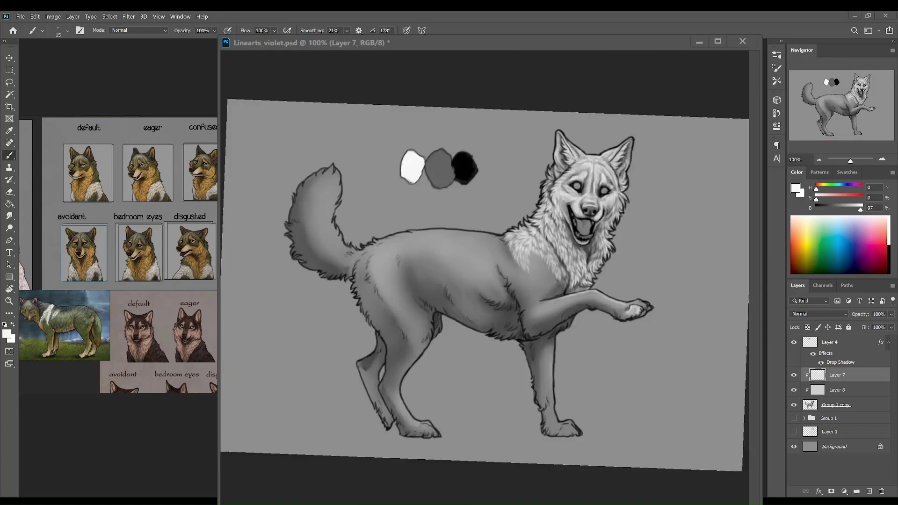
key(Escape)
key(b)
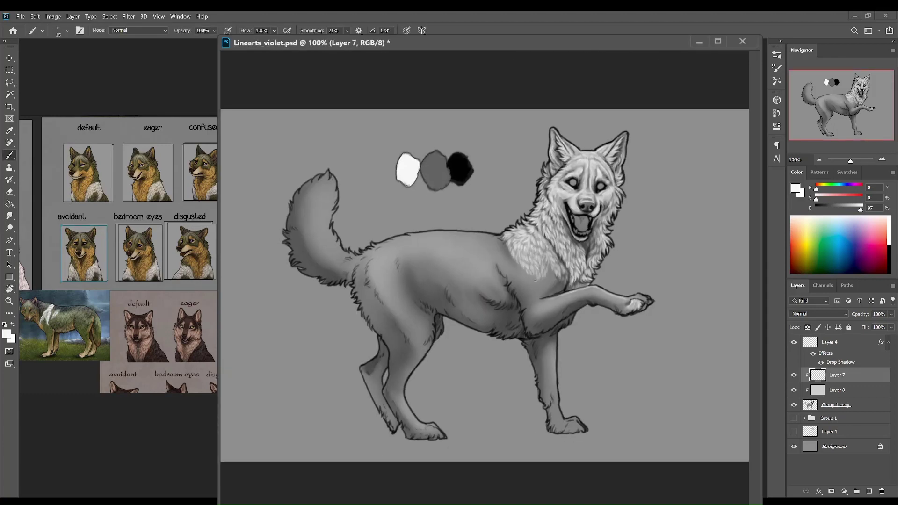
mouse_move(570, 260)
mouse_down()
mouse_move(551, 227)
mouse_move(571, 268)
mouse_move(549, 274)
mouse_up()
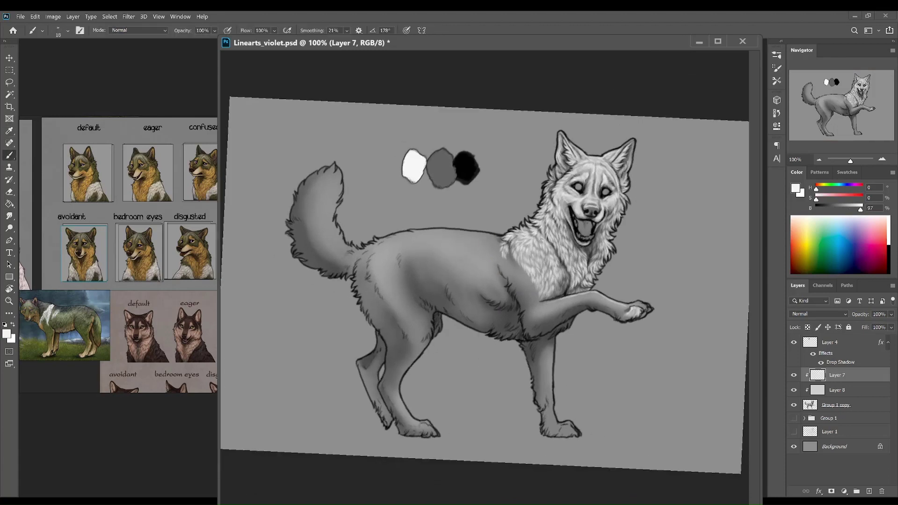
Cover the raised foreleg with near-white fur strands and extend the fur onto the back behind the shoulder.
mouse_move(638, 304)
mouse_down()
mouse_move(631, 262)
mouse_move(626, 328)
mouse_move(608, 211)
mouse_up()
mouse_move(608, 262)
mouse_down()
mouse_move(543, 304)
mouse_move(503, 270)
mouse_move(520, 292)
mouse_move(507, 330)
mouse_move(531, 322)
mouse_move(524, 346)
mouse_move(542, 318)
mouse_up()
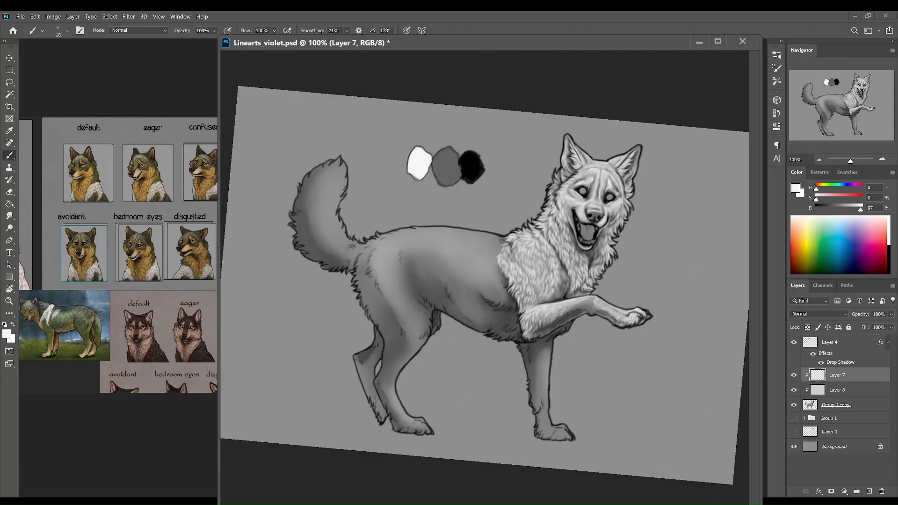
key(r)
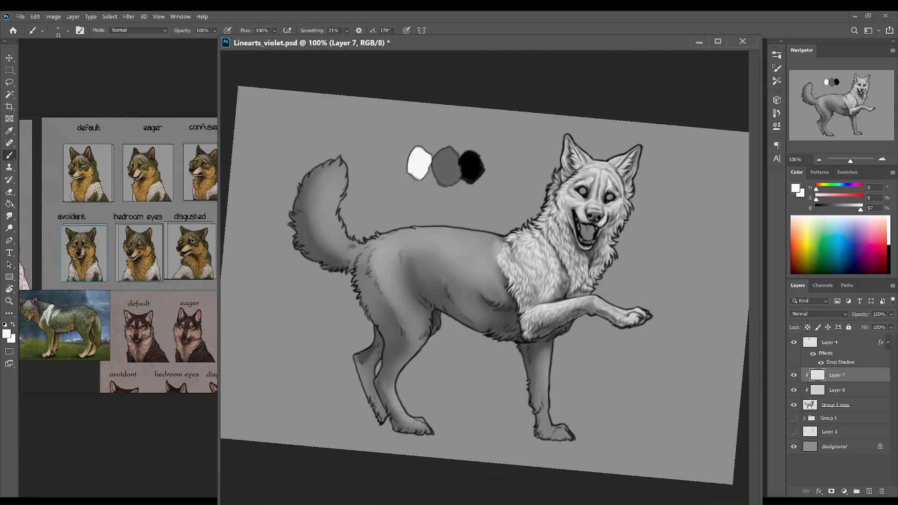
mouse_move(538, 262)
mouse_down()
mouse_move(492, 263)
mouse_move(449, 244)
mouse_move(486, 240)
mouse_up()
key(b)
mouse_move(486, 277)
mouse_down()
mouse_move(575, 341)
mouse_move(608, 343)
mouse_up()
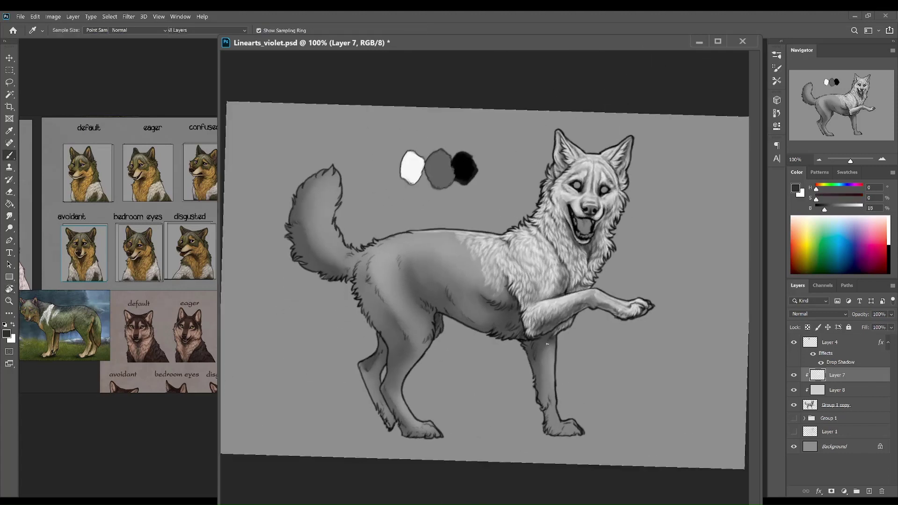
Paint near-white fur strands down the standing front leg to its paw, using a smaller brush.
key(bracketleft)
key(bracketleft)
key(bracketleft)
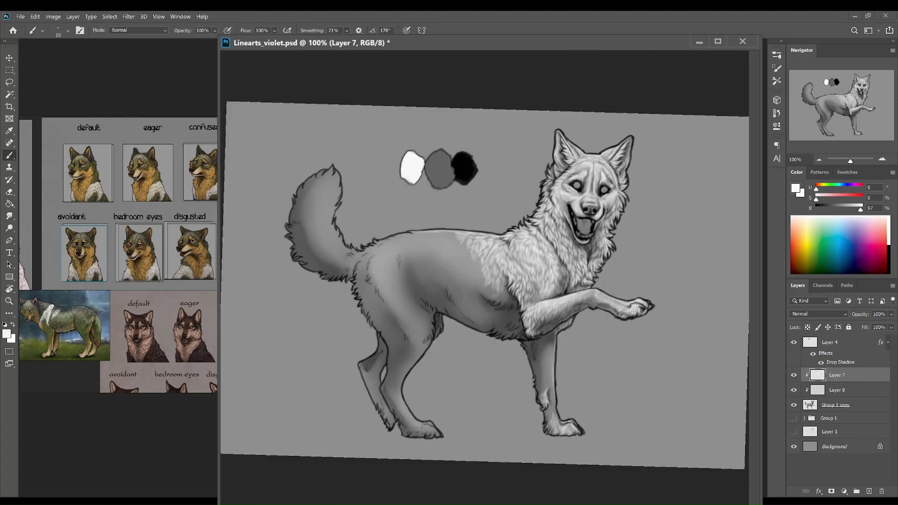
mouse_move(551, 373)
mouse_down()
mouse_move(545, 337)
mouse_move(546, 388)
mouse_up()
mouse_move(528, 339)
mouse_down()
mouse_move(549, 372)
mouse_move(574, 215)
mouse_up()
alt+click(533, 364)
alt+click(574, 215)
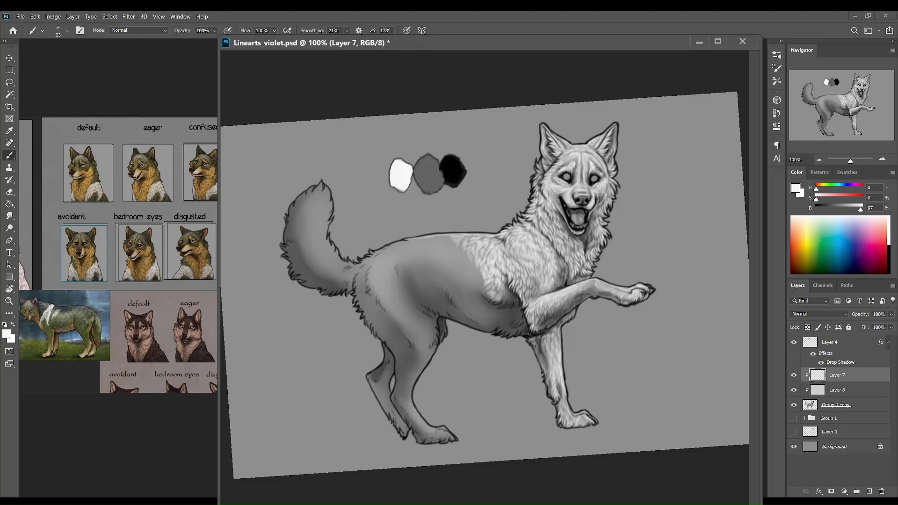
Paint light fur strands along the wolf's back to the rump and on the side behind the elbow.
mouse_move(487, 292)
mouse_down()
mouse_move(505, 294)
mouse_move(374, 278)
mouse_move(400, 253)
mouse_move(408, 284)
mouse_move(421, 271)
mouse_move(413, 249)
mouse_up()
key(bracketleft)
key(bracketleft)
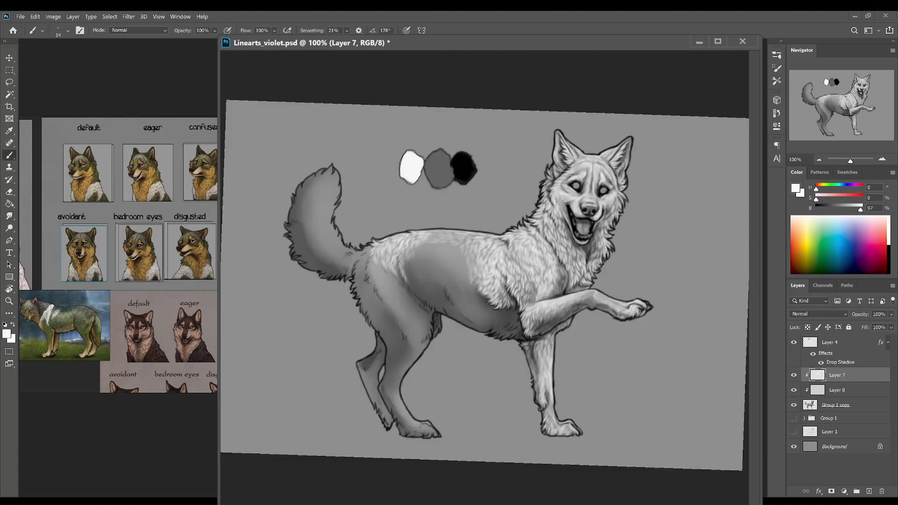
mouse_move(497, 316)
mouse_down()
mouse_move(509, 308)
mouse_move(513, 323)
mouse_up()
key(r)
drag(469, 288, 552, 341)
key(b)
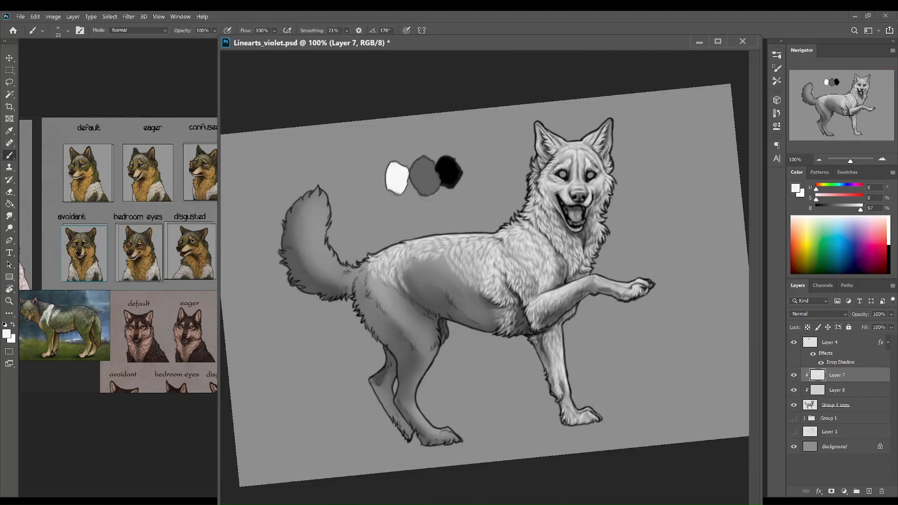
Paint near-white fur strands over the hip and down the rear edge of the haunch.
mouse_move(415, 258)
mouse_down()
mouse_move(377, 251)
mouse_move(405, 297)
mouse_move(381, 264)
mouse_move(437, 263)
mouse_up()
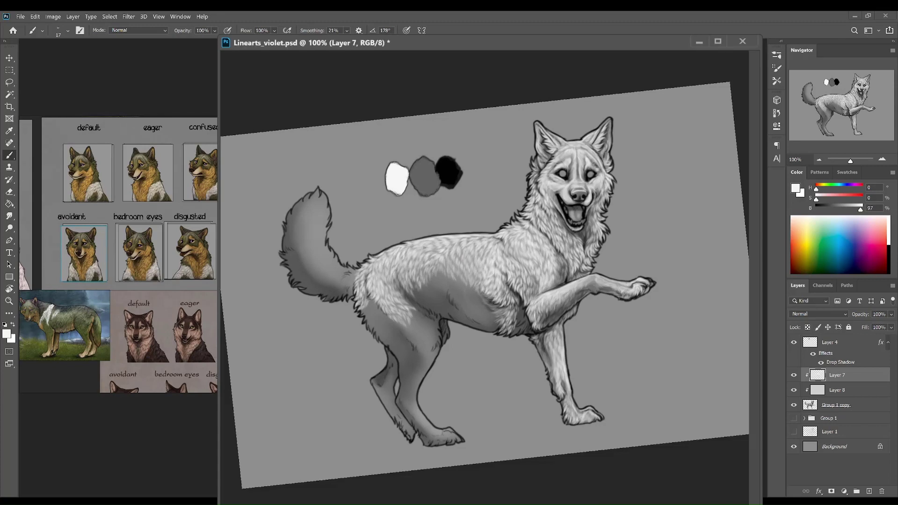
key(r)
mouse_move(420, 279)
mouse_down()
mouse_move(398, 300)
mouse_move(379, 301)
mouse_up()
key(d)
key(b)
alt+click(381, 290)
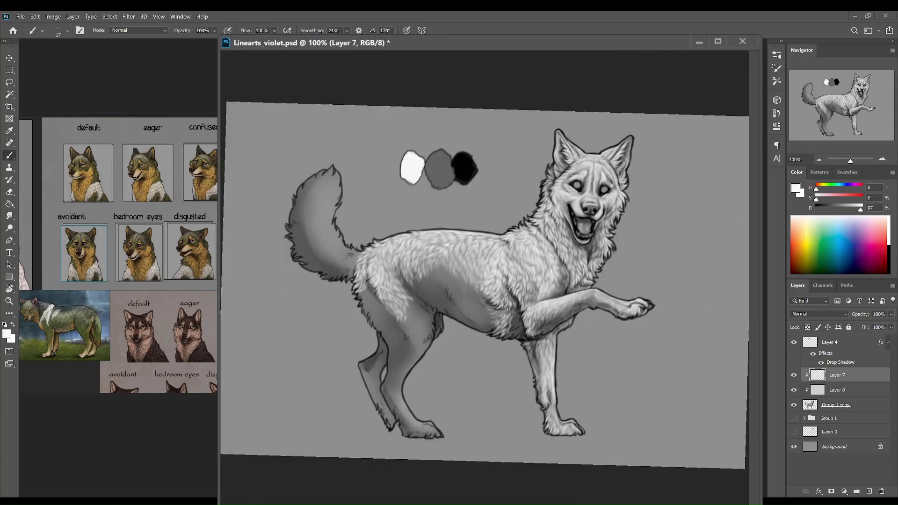
mouse_move(376, 298)
mouse_down()
mouse_move(373, 323)
mouse_move(411, 286)
mouse_move(377, 314)
mouse_up()
key(r)
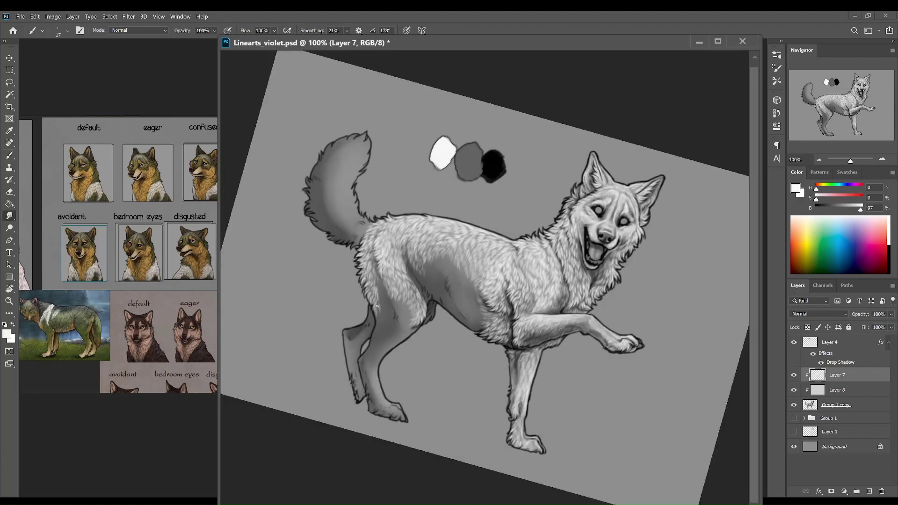
Paint light fur strands down the near hind leg to the paw and over the far hind leg.
mouse_move(378, 271)
mouse_down()
mouse_move(383, 308)
mouse_move(417, 343)
mouse_up()
key(r)
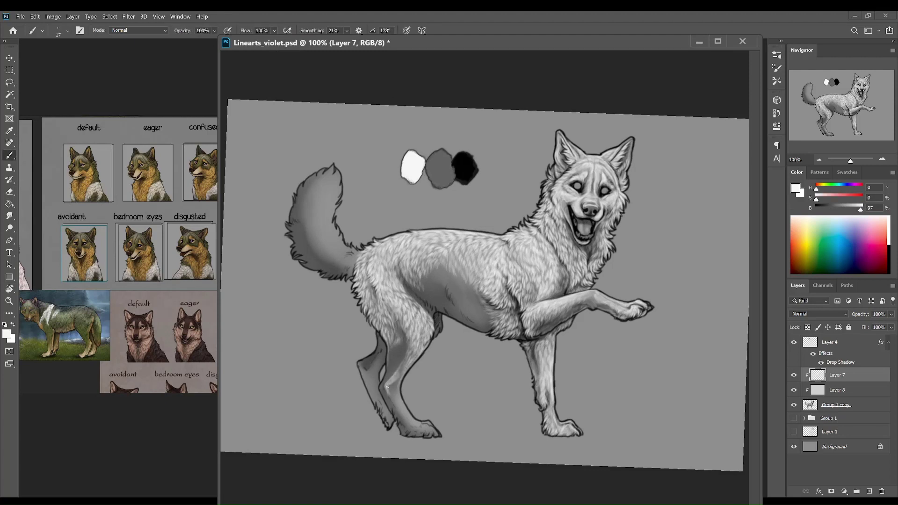
key(r)
drag(396, 369, 395, 416)
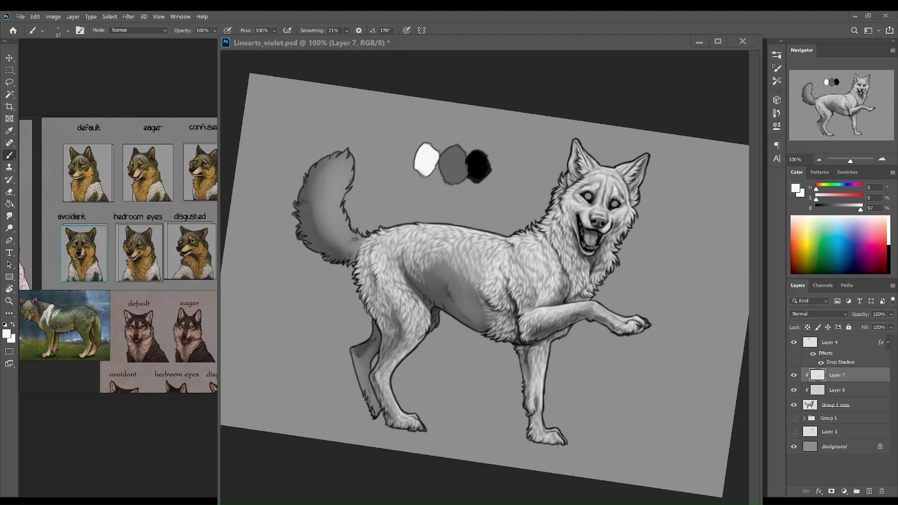
key(i)
click(431, 177)
click(428, 169)
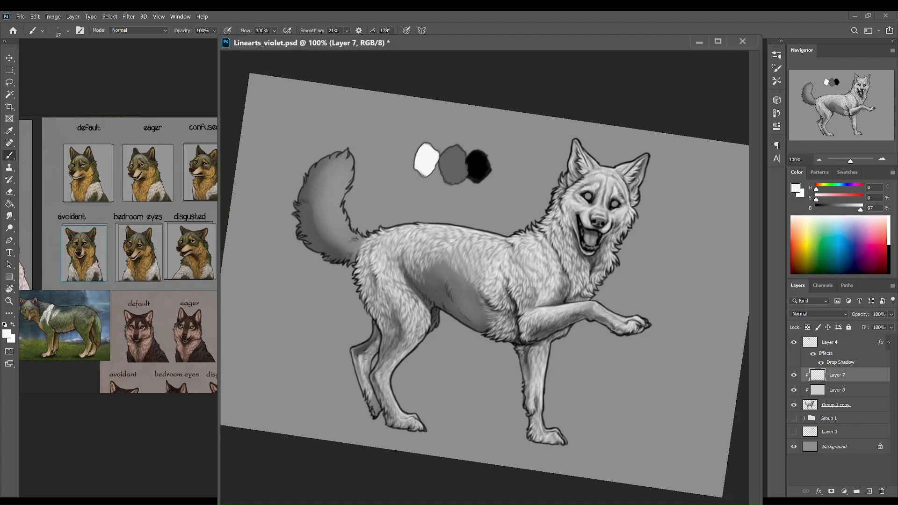
key(r)
key(Escape)
key(b)
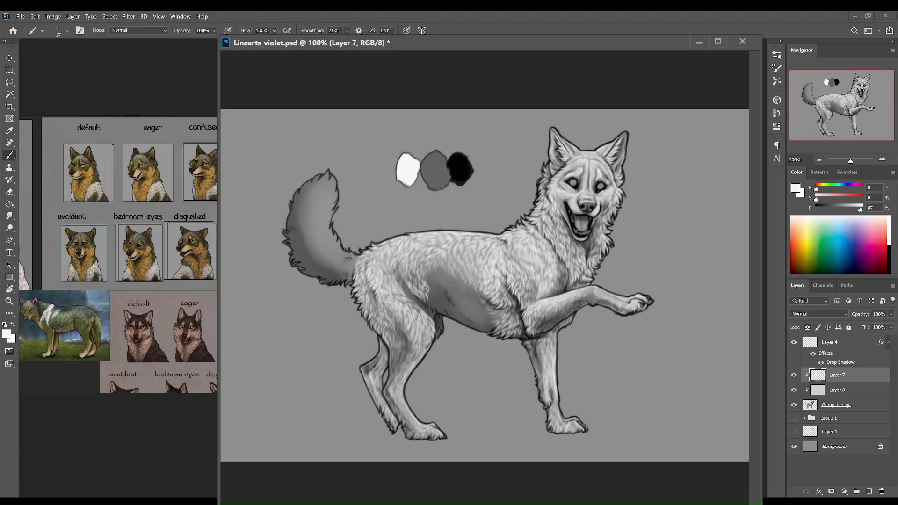
Fill the remaining grey flank and belly with light fur strands and begin the fur at the tail base.
key(r)
mouse_move(439, 329)
mouse_down()
mouse_move(437, 278)
mouse_move(499, 310)
mouse_move(449, 300)
mouse_move(468, 302)
mouse_move(363, 364)
mouse_move(352, 336)
mouse_move(383, 411)
mouse_move(412, 435)
mouse_move(328, 374)
mouse_up()
key(Escape)
key(shift+r)
key(r)
key(b)
key(r)
key(r)
alt+click(372, 202)
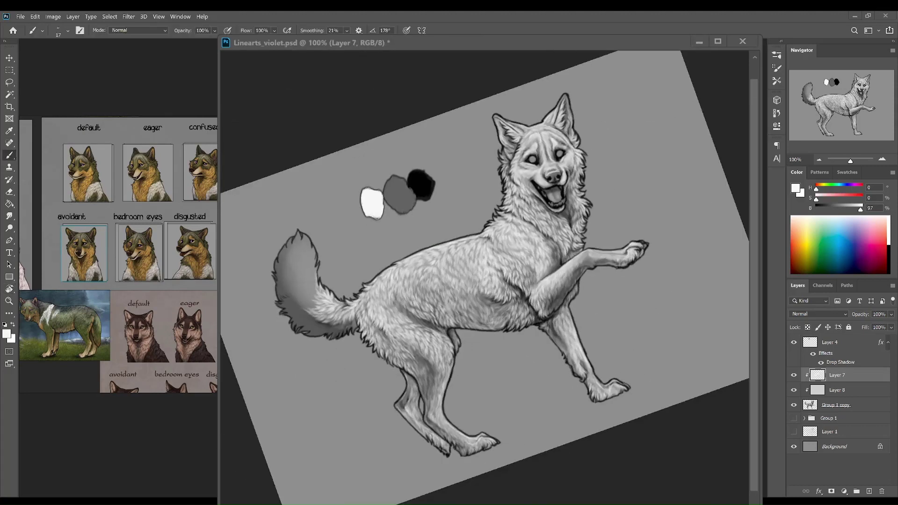
Cover the rest of the tail with near-white fur strands from the base to the tip.
mouse_move(355, 336)
mouse_down()
mouse_move(383, 374)
mouse_move(327, 356)
mouse_up()
mouse_move(308, 203)
mouse_down()
mouse_move(311, 235)
mouse_move(318, 201)
mouse_up()
alt+click(316, 183)
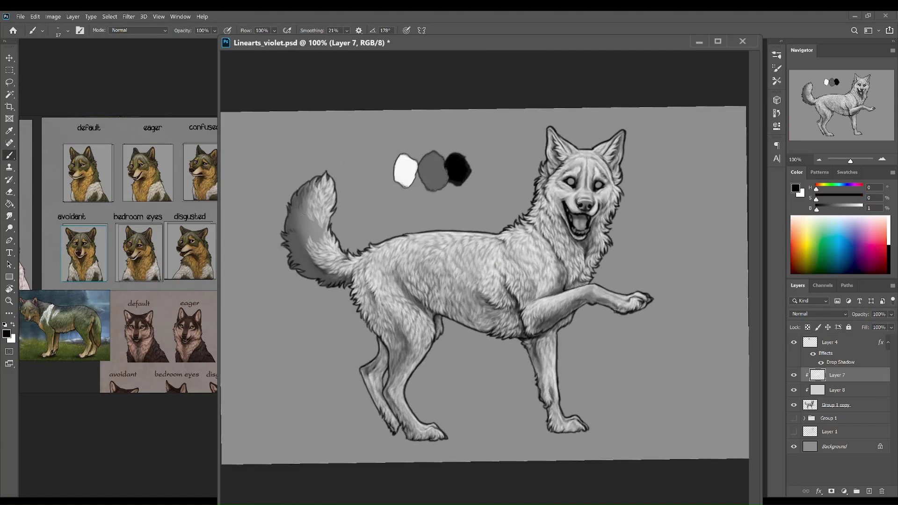
alt+click(323, 224)
key(bracketright)
drag(304, 238, 308, 213)
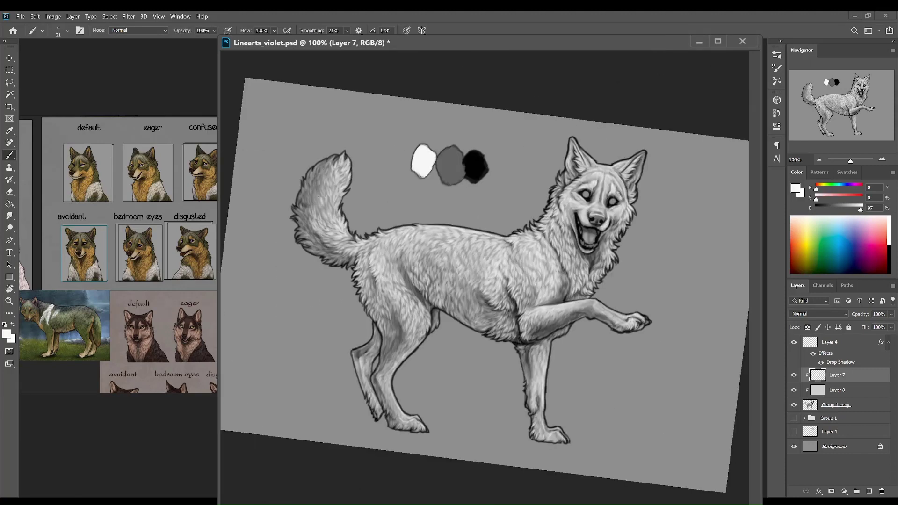
drag(327, 171, 293, 342)
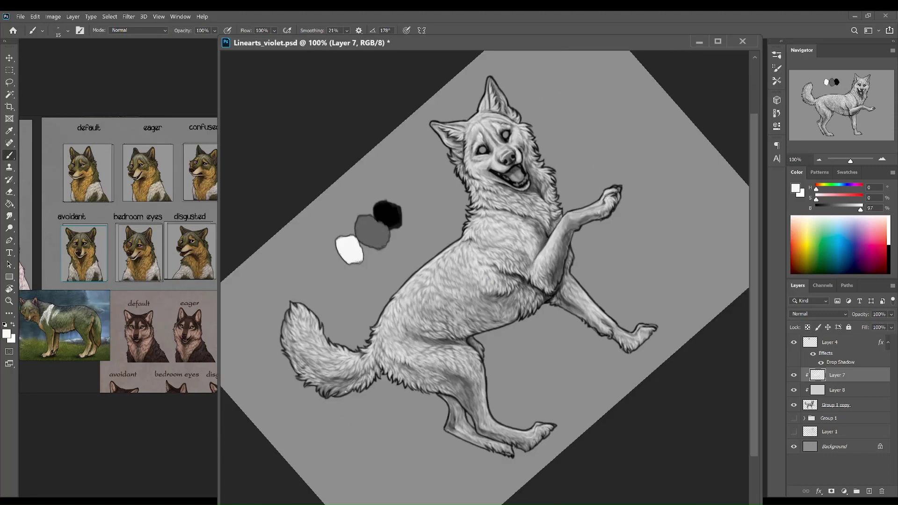
drag(346, 390, 316, 322)
Add a new layer clipped to the wolf artwork, directly above the fur highlight layer.
key(ctrl+0)
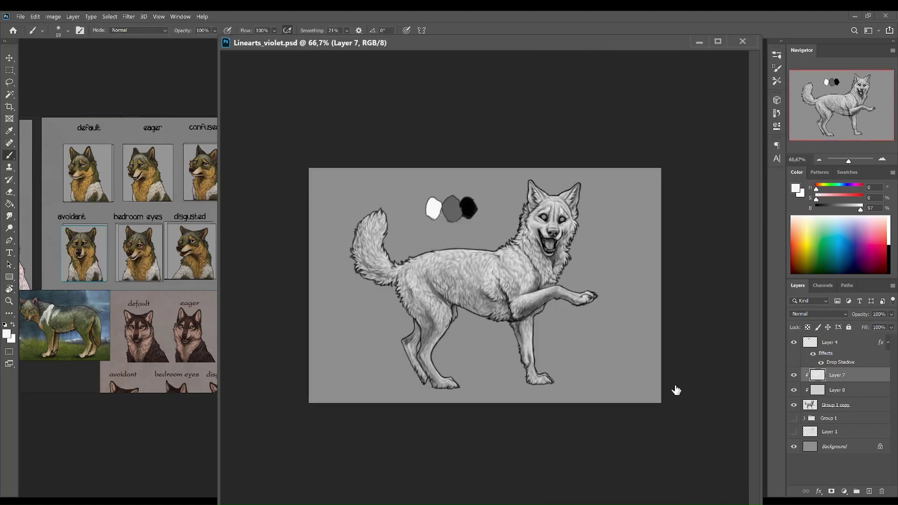
key(ctrl+shift+alt+n)
drag(374, 225, 369, 271)
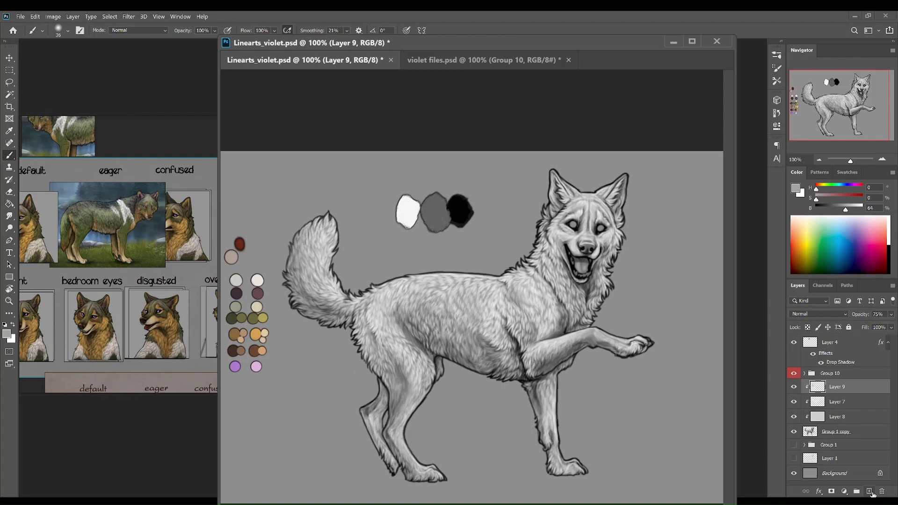
Touch up the light fur strands on the wolf's neck and chest on Layer 7, and reselect Layer 9.
click(837, 401)
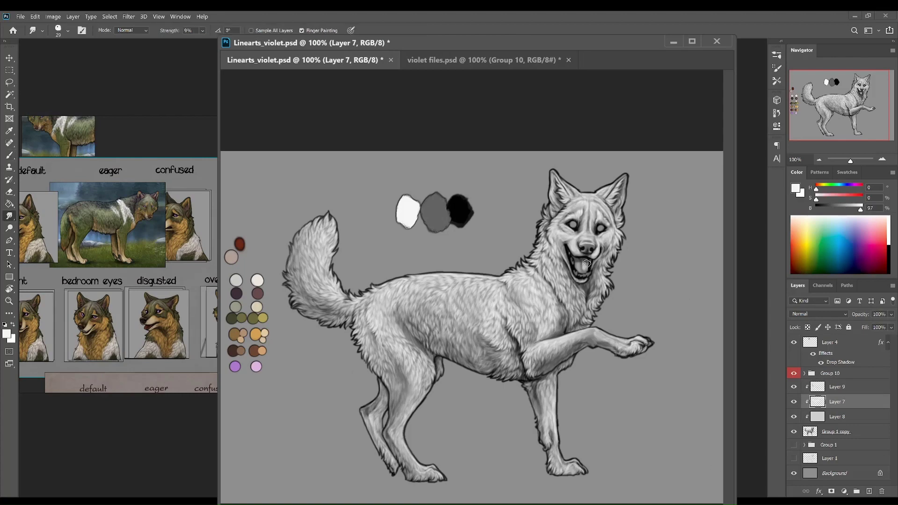
scroll(552, 268, up, 1)
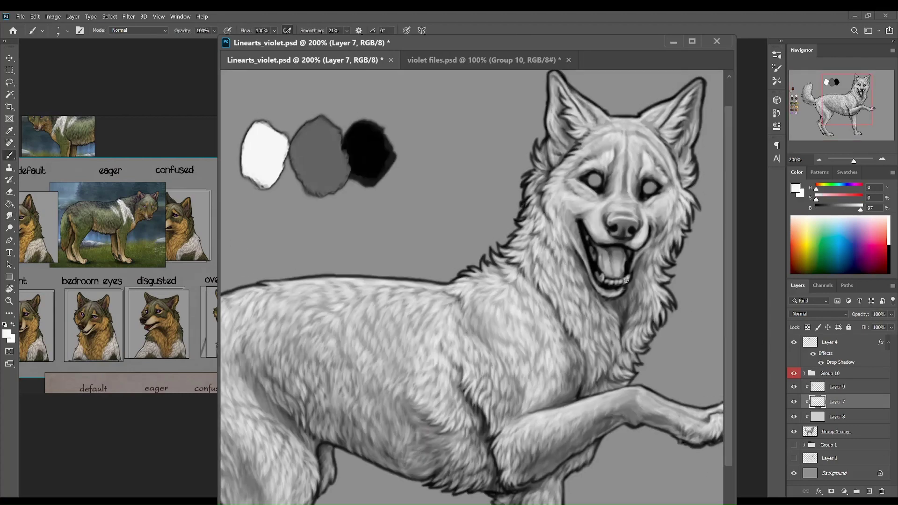
alt+click(551, 269)
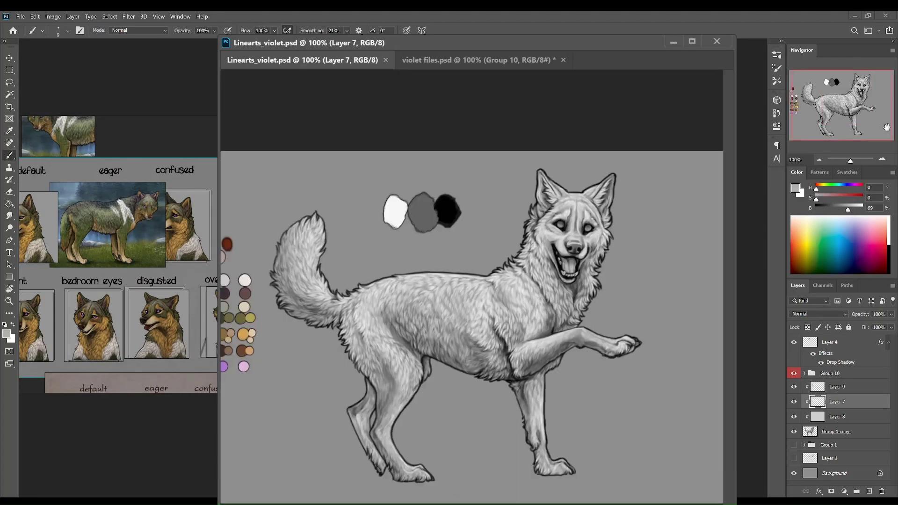
click(837, 386)
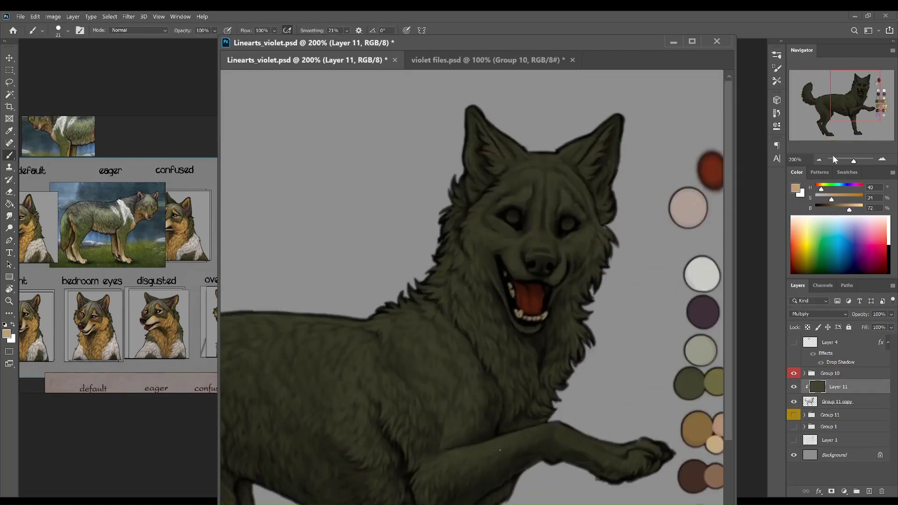
Paint brown and tan markings on the nose, muzzle, cheeks, chest and belly on the clipped Multiply layer above the wolf.
key(ctrl+minus)
alt+click(566, 243)
key(bracketleft)
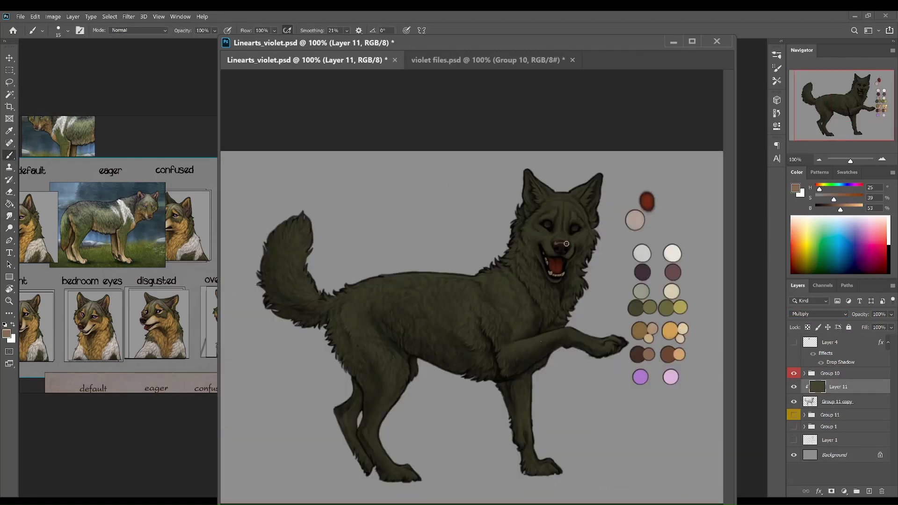
mouse_move(566, 256)
mouse_down()
mouse_move(526, 234)
mouse_move(538, 304)
mouse_move(580, 252)
mouse_move(573, 299)
mouse_move(534, 340)
mouse_move(486, 355)
mouse_move(384, 318)
mouse_up()
key(r)
key(b)
alt+click(558, 245)
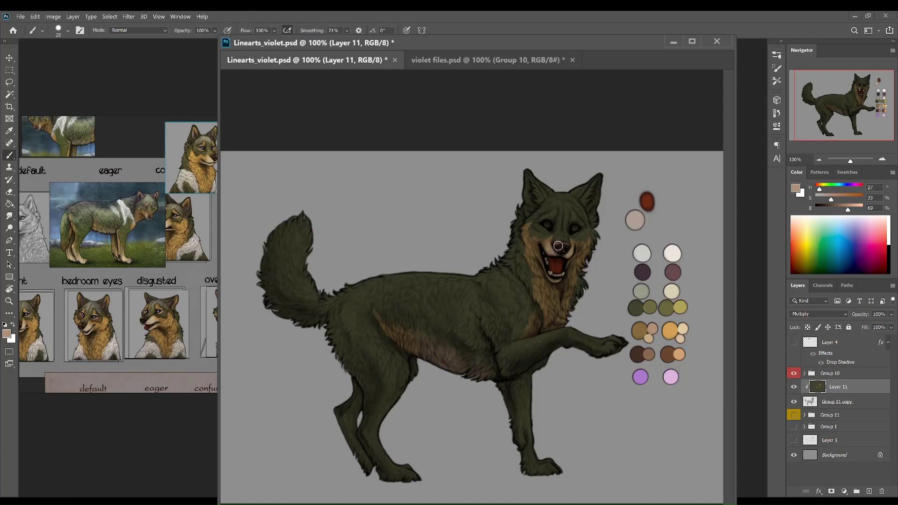
Paint pale tan markings over the brows and around the eyes, and tint the inner ears a muted pink.
alt+click(546, 216)
key(bracketleft)
key(bracketleft)
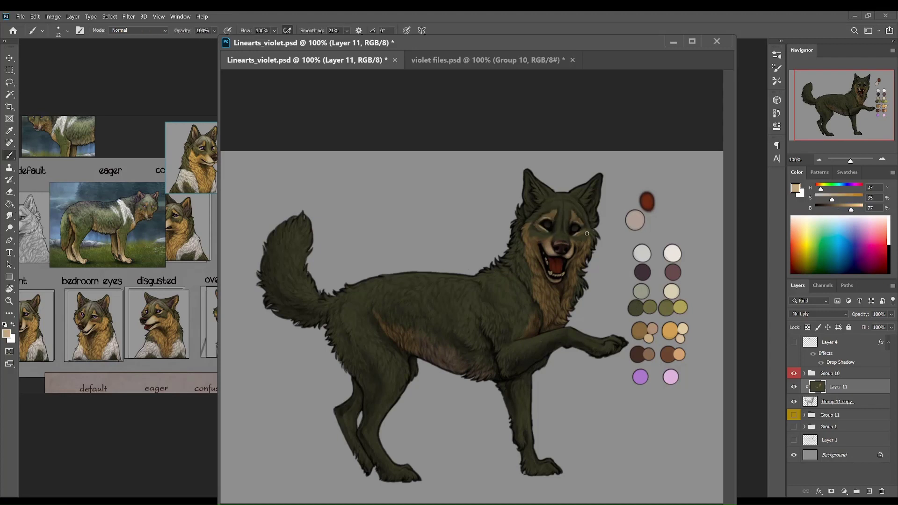
alt+click(548, 230)
Paint soft tan-brown markings over both front legs, the back of the rump and both hind legs down to the paws.
key(bracketright)
key(bracketright)
key(bracketright)
key(bracketright)
key(bracketright)
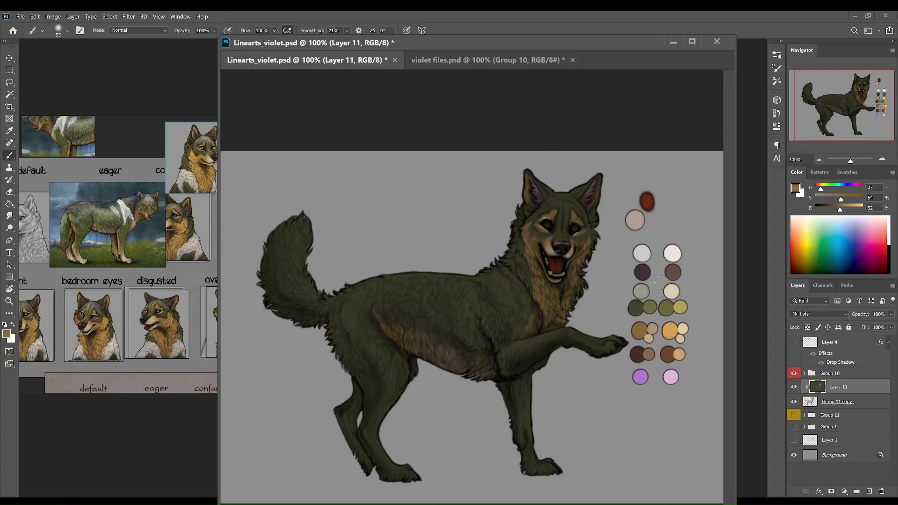
mouse_move(533, 463)
mouse_down()
mouse_move(527, 357)
mouse_move(517, 416)
mouse_up()
key(bracketright)
key(bracketright)
alt+click(621, 221)
alt+click(525, 439)
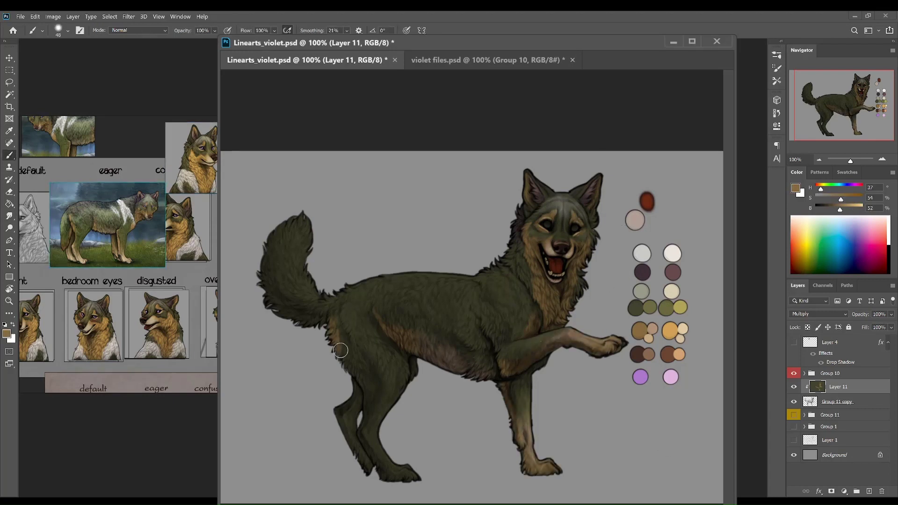
mouse_move(341, 345)
mouse_down()
mouse_move(361, 433)
mouse_move(400, 472)
mouse_up()
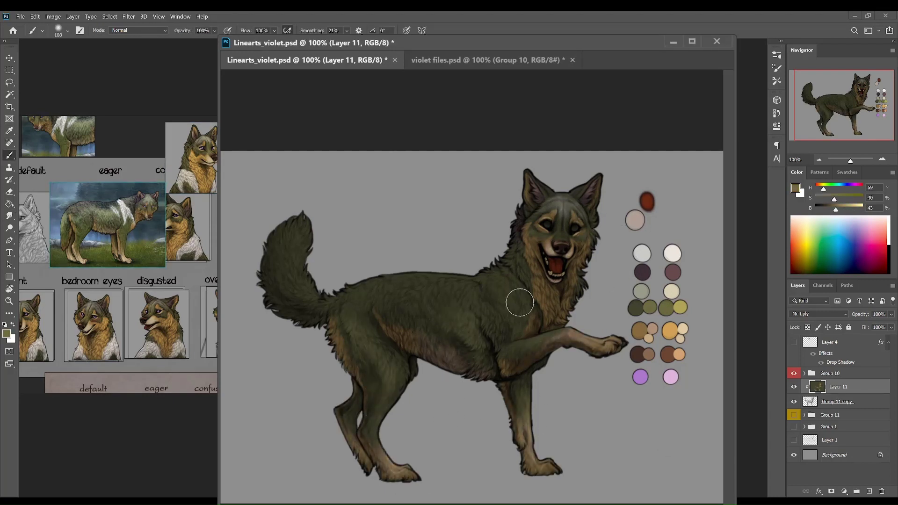
Brush the palette's olive green softly over the wolf's back and sides, and paste the reference image as a separate layer.
alt+click(666, 308)
key(bracketright)
key(bracketright)
key(bracketright)
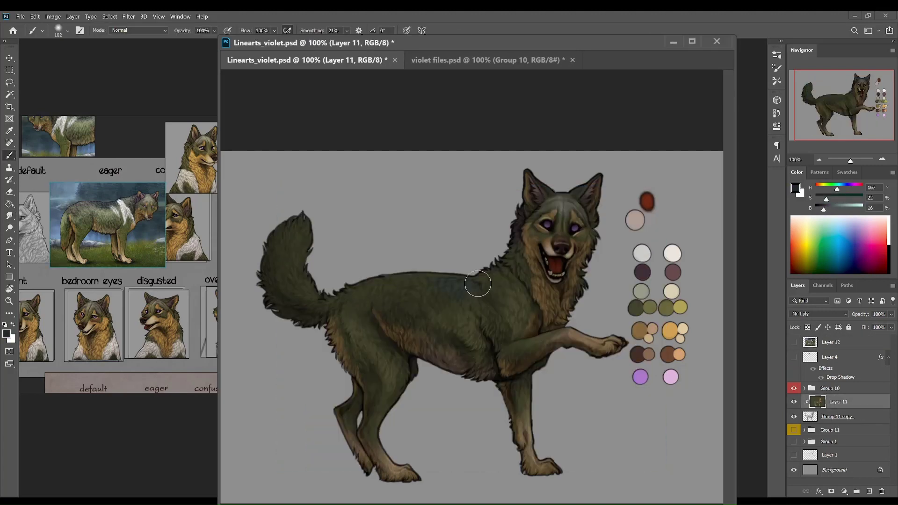
key(ctrl+v)
Colour the tail with a reddish-brown tip and soft brown shading down its outer edge.
key(bracketleft)
key(bracketleft)
key(bracketleft)
key(bracketleft)
key(bracketleft)
key(bracketleft)
alt+click(315, 254)
drag(315, 254, 275, 307)
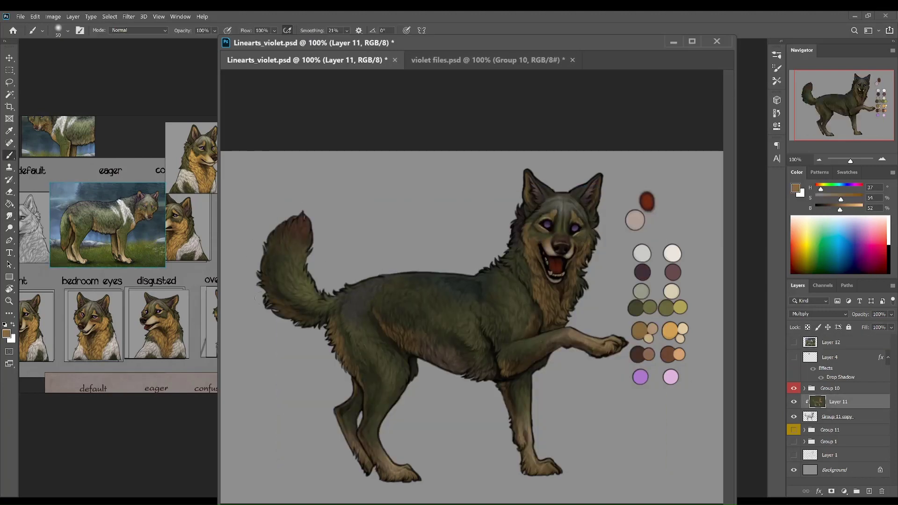
Blend dark grey-green and brown tones over the back, rump and flank.
drag(383, 294, 473, 318)
drag(341, 285, 374, 346)
mouse_move(294, 289)
mouse_down()
mouse_move(517, 310)
mouse_move(510, 274)
mouse_move(500, 280)
mouse_move(528, 294)
mouse_move(510, 285)
mouse_move(509, 332)
mouse_up()
Paint the pale grey-white stripes across the shoulder and save the document.
key(bracketleft)
key(bracketleft)
key(bracketleft)
key(bracketright)
drag(479, 285, 491, 327)
key(ctrl+s)
key(r)
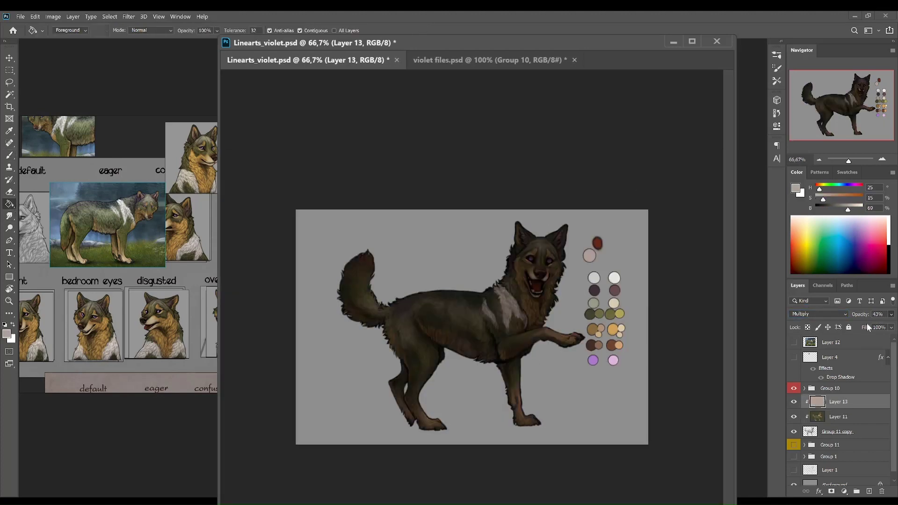
Add a clipped Multiply layer filled with dusty mauve at reduced opacity, plus an empty clipped Normal layer above it.
key(ctrl+shift+alt+n)
key(ctrl+shift+alt+n)
key(b)
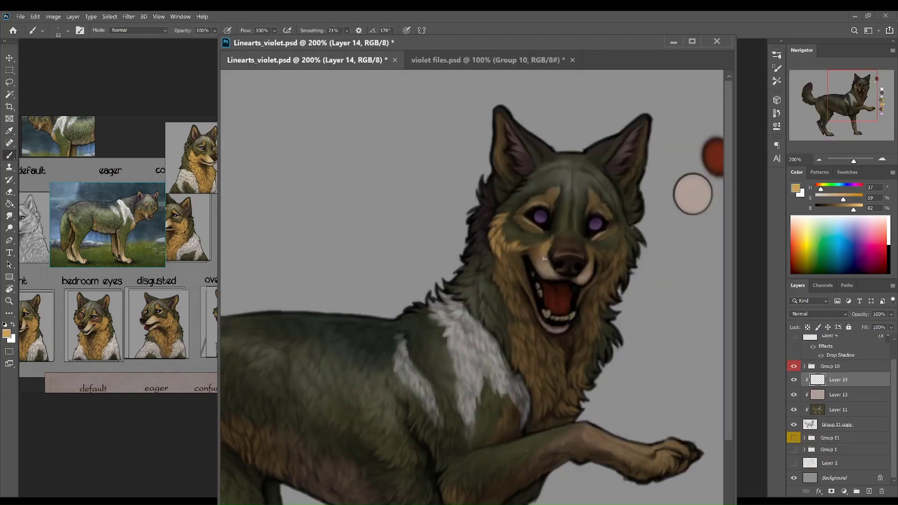
Paint golden fur strands on the cheeks, brows and muzzle on Layer 14.
drag(544, 258, 446, 242)
alt+click(432, 267)
alt+click(472, 245)
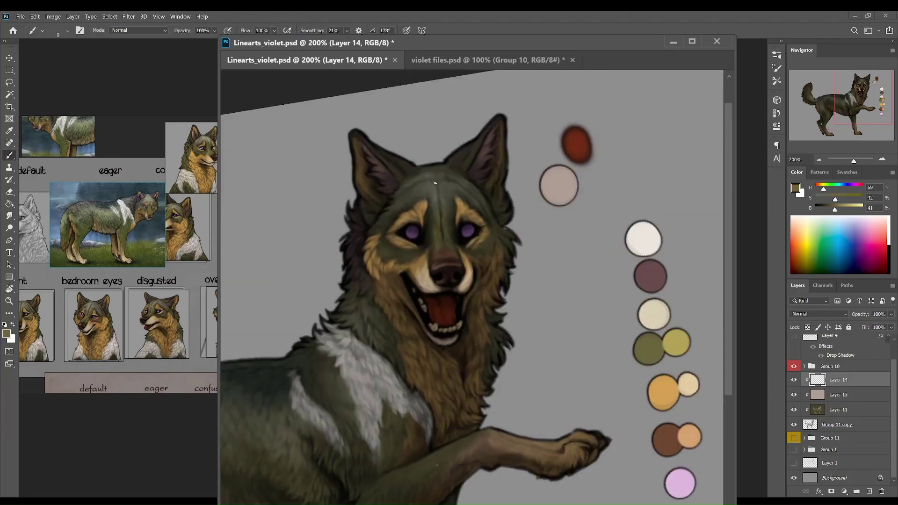
Add olive fur strands on the forehead and side of the head, and golden strands on the far cheek.
drag(429, 195, 487, 270)
alt+click(504, 274)
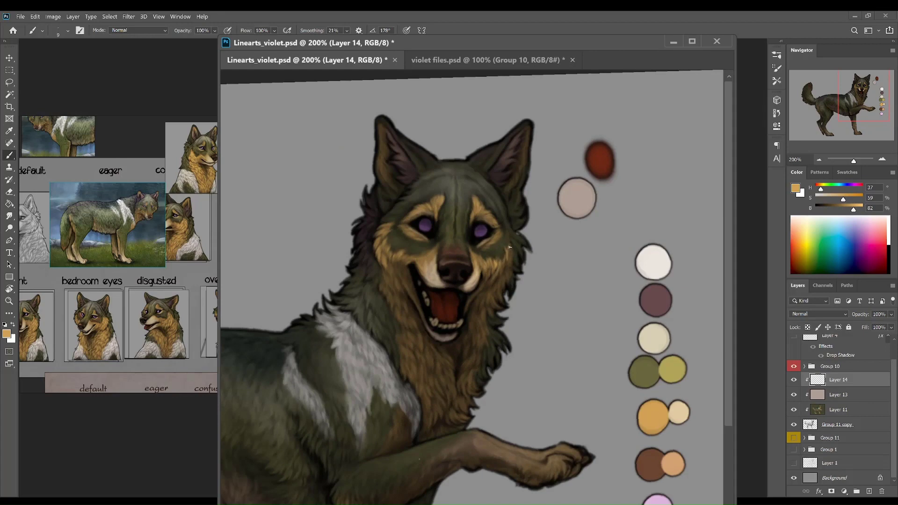
drag(398, 272, 458, 214)
alt+click(347, 261)
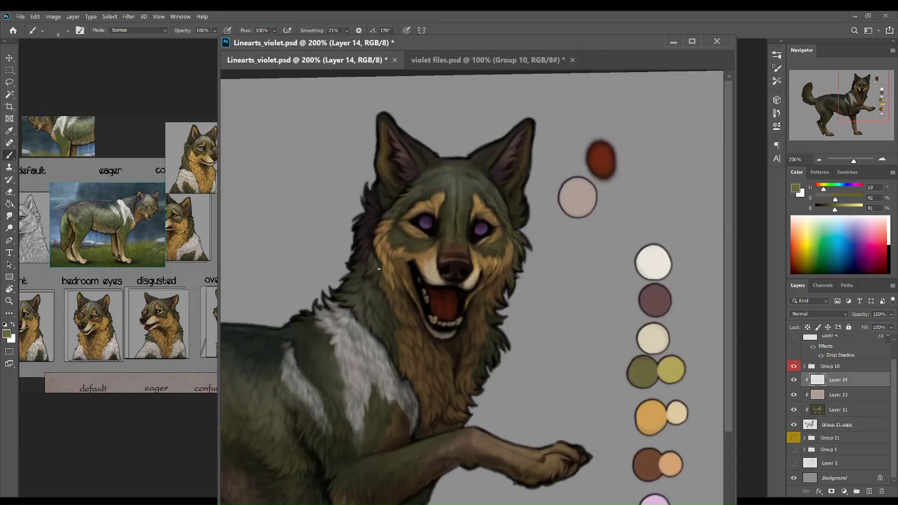
alt+click(458, 214)
alt+click(533, 253)
Extend the golden fur strands along the cheek ruffs on both sides of the mouth.
key(ctrl+minus)
drag(533, 253, 580, 276)
alt+click(579, 276)
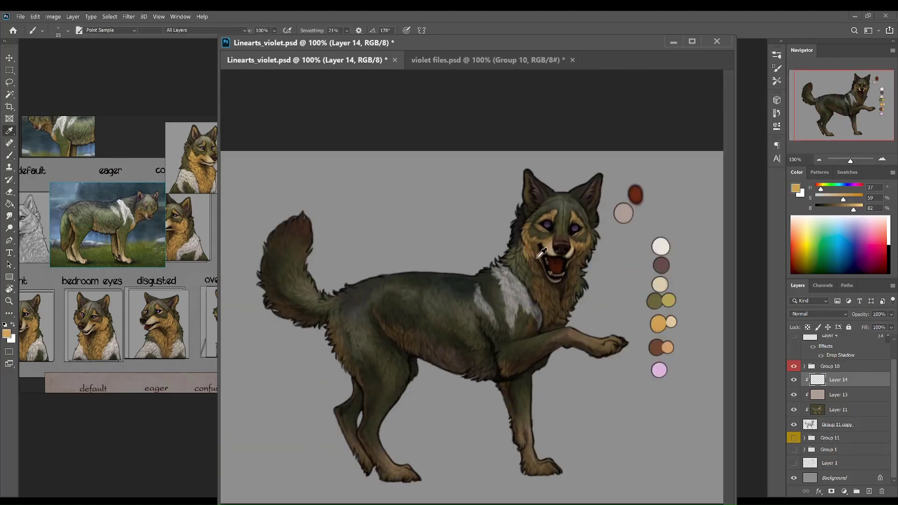
alt+click(585, 251)
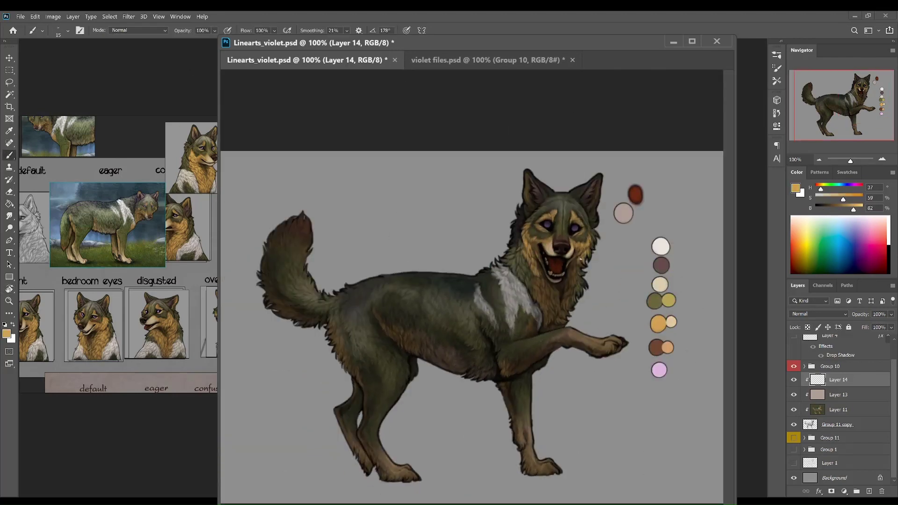
alt+click(572, 271)
Cover the throat and chest ruff with golden fur strands down to the raised foreleg.
key(r)
drag(573, 270, 611, 299)
key(Escape)
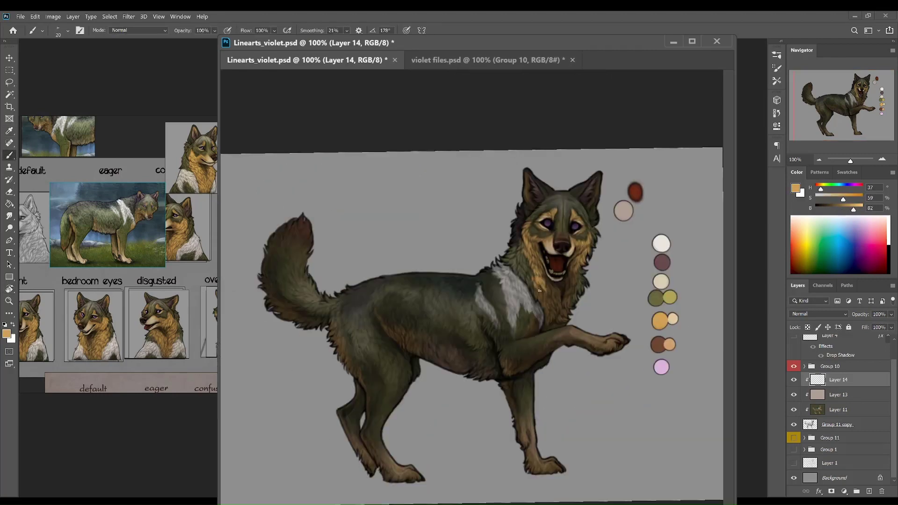
key(bracketleft)
drag(573, 275, 545, 316)
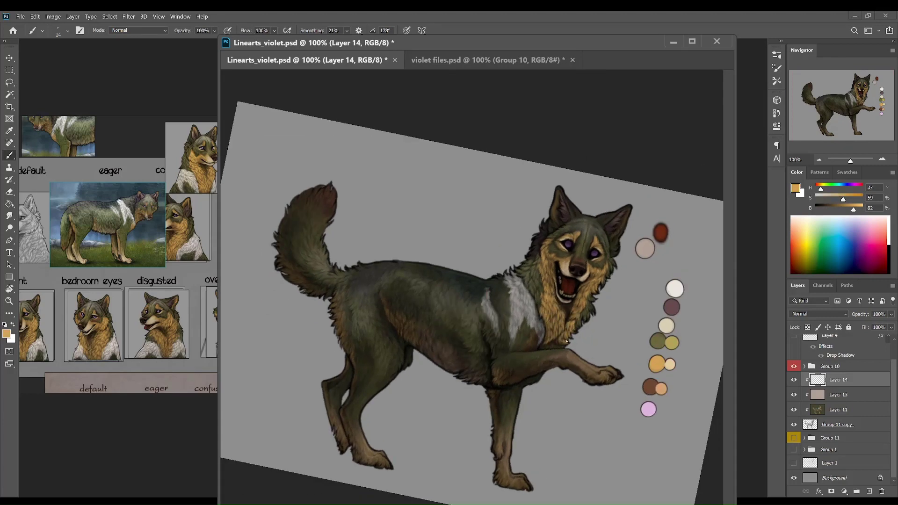
alt+click(554, 295)
key(r)
mouse_move(554, 295)
mouse_down()
mouse_move(440, 170)
mouse_move(538, 140)
mouse_move(608, 280)
mouse_up()
key(shift+r)
key(r)
key(b)
Detail the neck with olive fur strands and the head with brown accents, and save the document.
alt+click(659, 355)
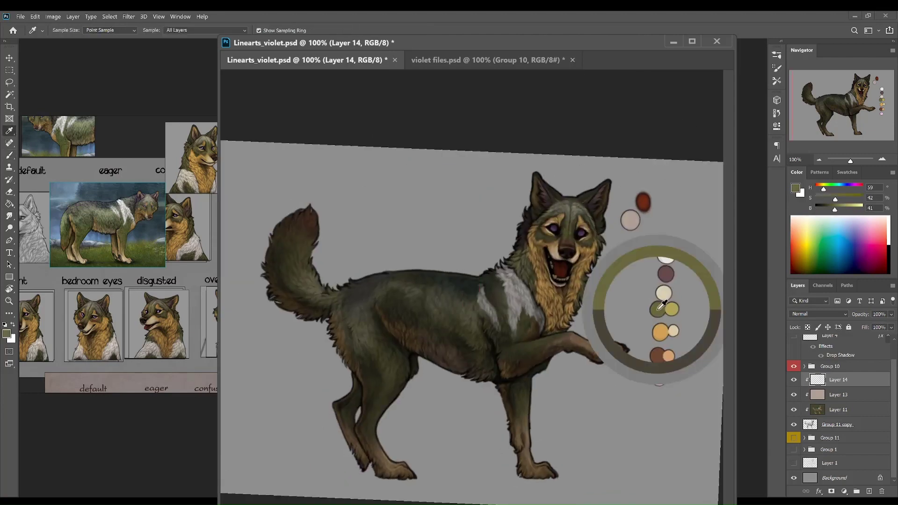
key(ctrl+plus)
key(r)
drag(577, 423, 467, 336)
key(bracketleft)
key(bracketleft)
key(bracketleft)
key(bracketleft)
alt+click(374, 294)
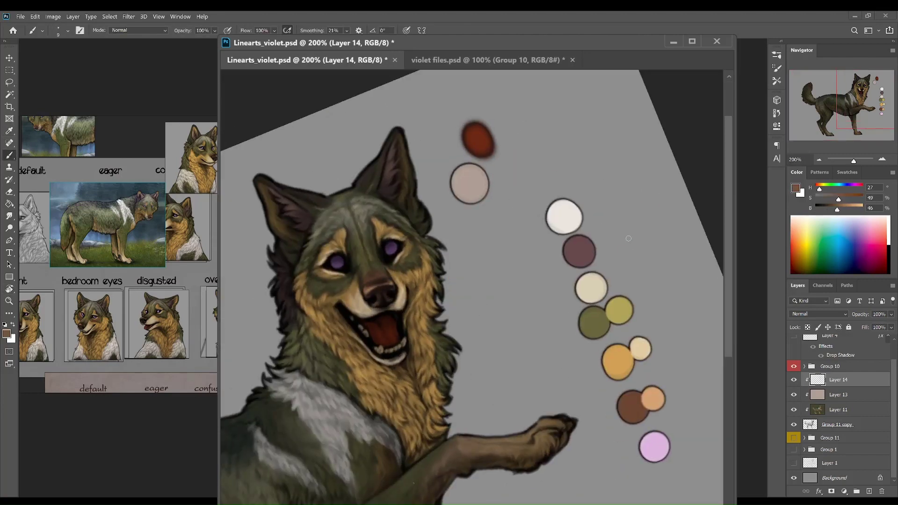
key(ctrl+1)
alt+click(592, 236)
key(ctrl+s)
Add tan strands beside the chest and cover the wide shoulder stripe with off-white fur strands.
key(i)
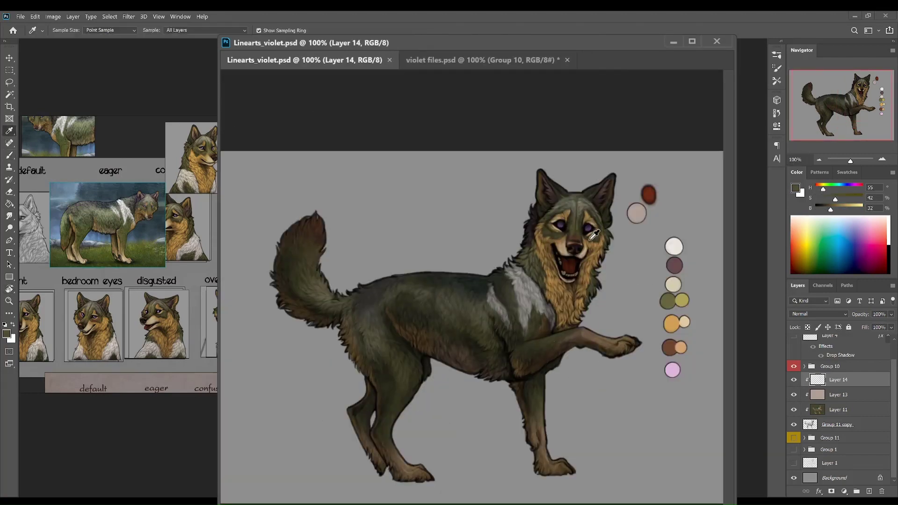
key(b)
alt+click(539, 319)
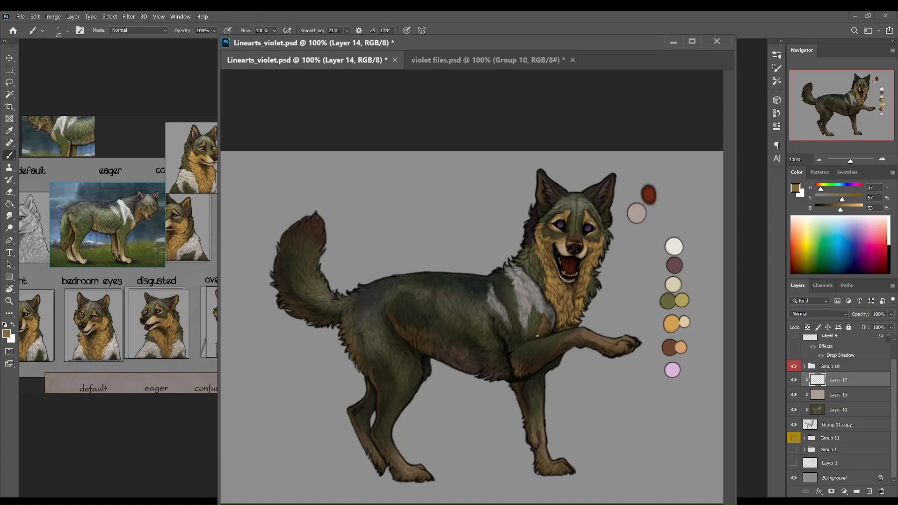
alt+click(518, 273)
mouse_move(522, 280)
mouse_down()
mouse_move(495, 242)
mouse_move(546, 309)
mouse_move(552, 332)
mouse_up()
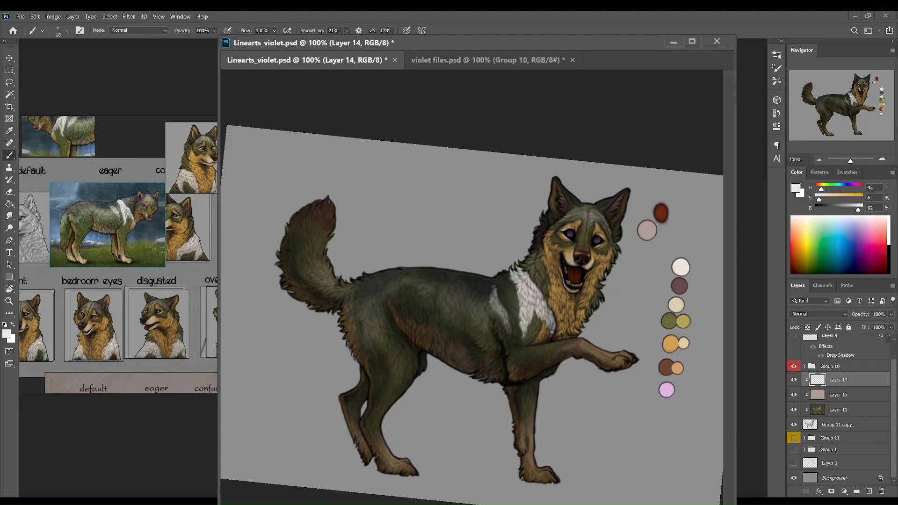
Fill the narrow shoulder stripe with off-white strands and add dark grey-green strands on the back behind it.
alt+click(521, 335)
drag(522, 335, 445, 293)
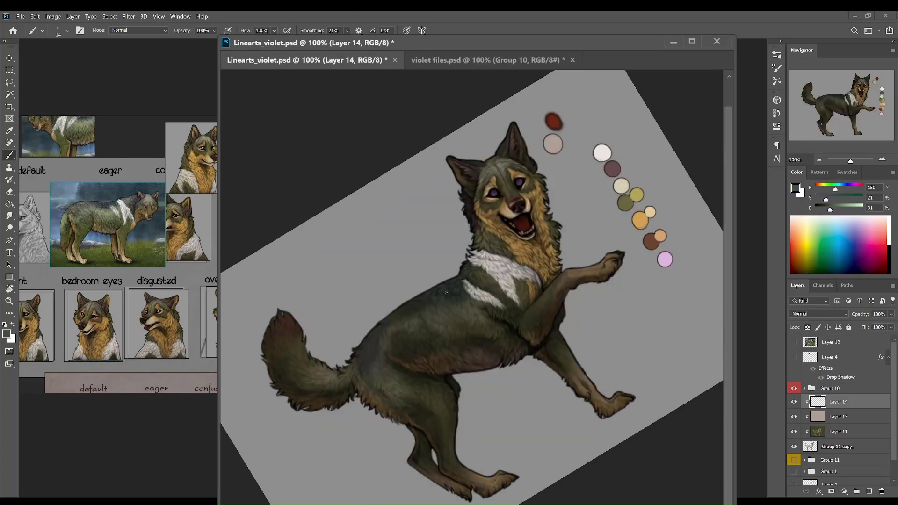
key(Escape)
Paint golden fur strands on the raised foreleg's upper part and pale tan fur down to its paw.
alt+click(516, 324)
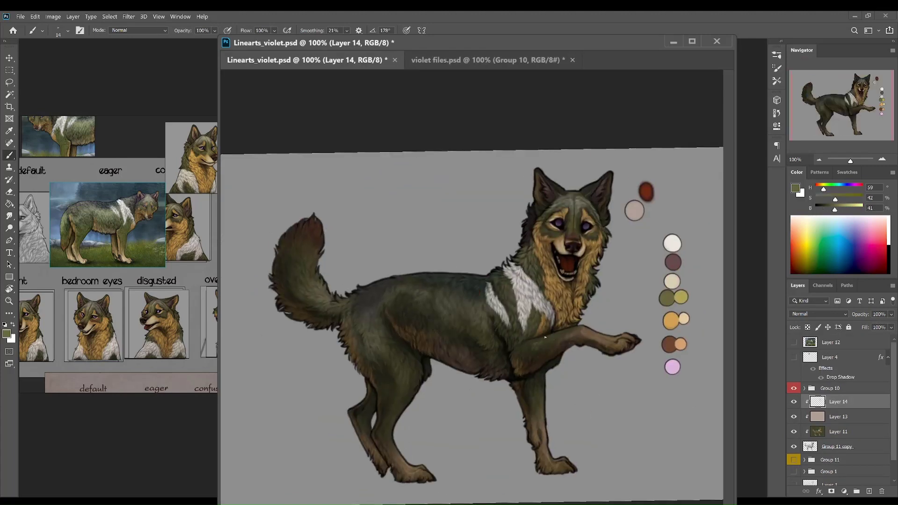
alt+click(518, 355)
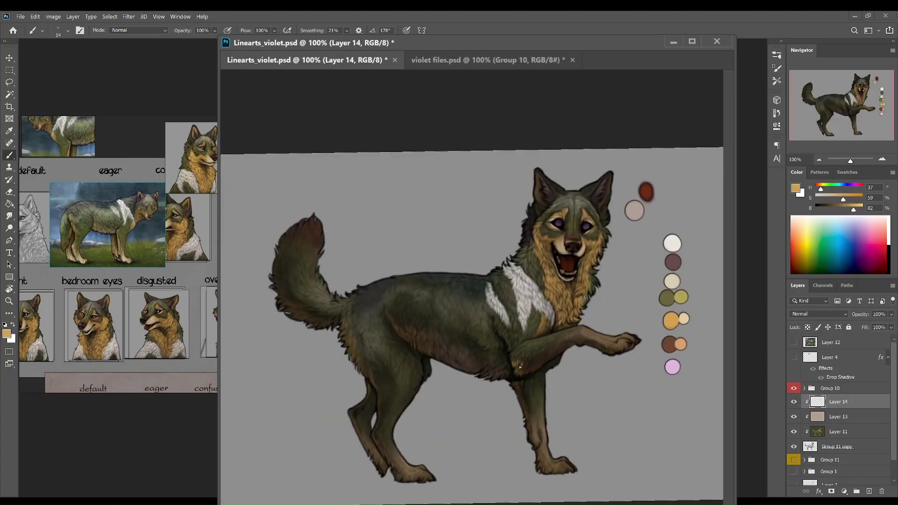
drag(550, 352, 528, 369)
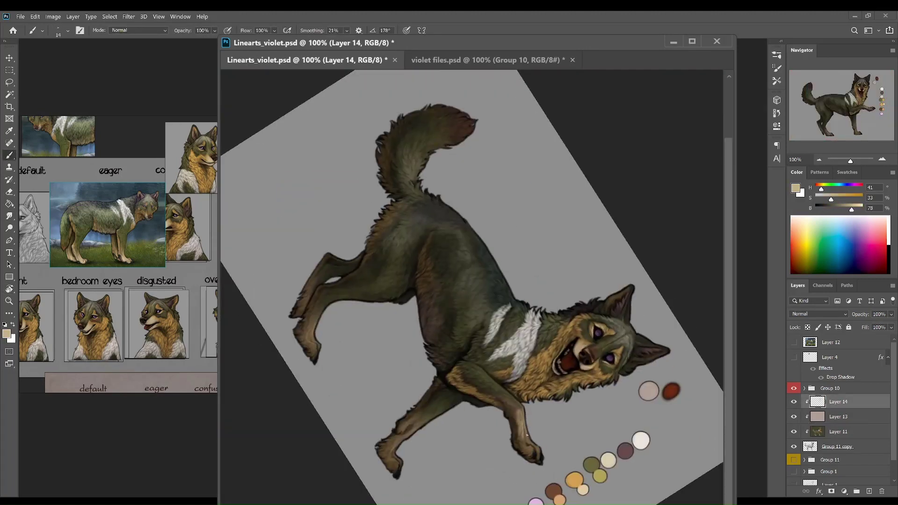
mouse_move(527, 435)
mouse_down()
mouse_move(603, 295)
mouse_move(468, 421)
mouse_move(560, 359)
mouse_up()
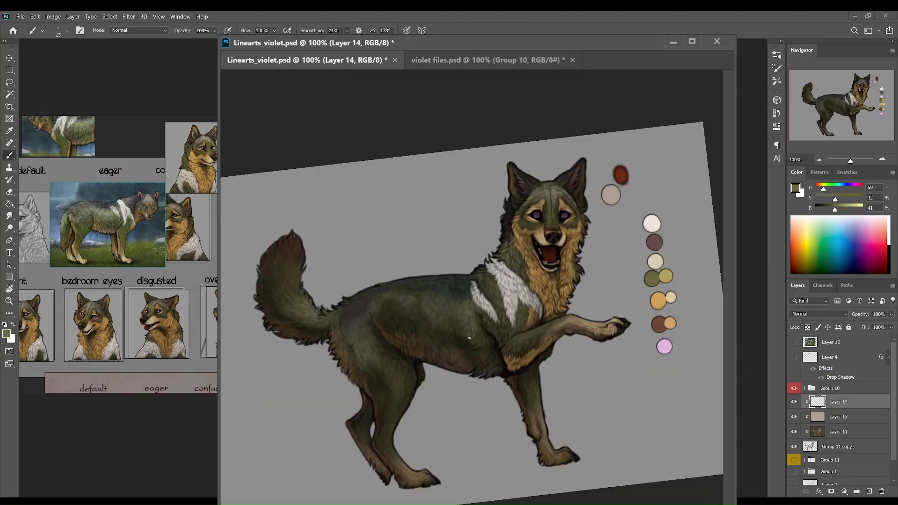
Paint olive fur strands across the flank and golden strands along the belly marking.
mouse_move(469, 337)
mouse_down()
mouse_move(458, 345)
mouse_move(388, 315)
mouse_move(417, 345)
mouse_move(486, 362)
mouse_move(462, 346)
mouse_move(457, 313)
mouse_up()
alt+click(412, 332)
alt+click(405, 340)
alt+click(477, 360)
alt+click(446, 365)
key(ctrl+1)
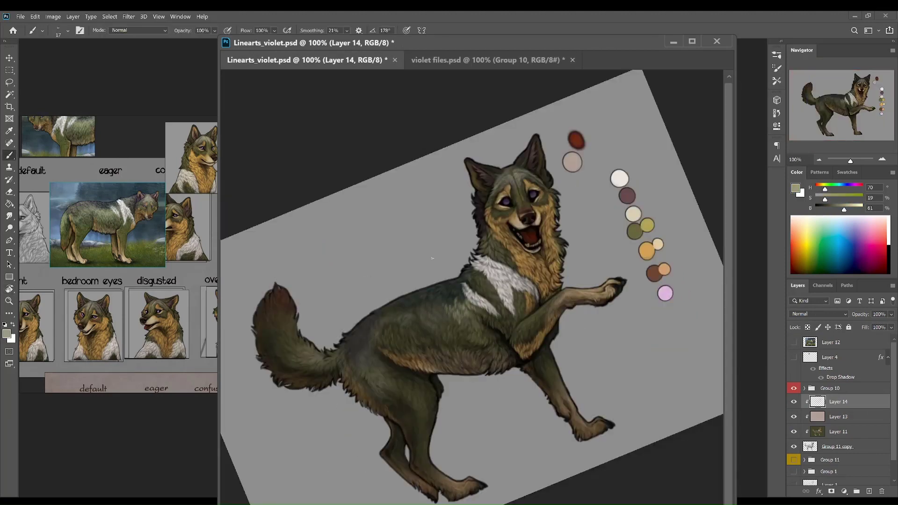
Layer light sage-green fur strands over the side and back behind the shoulder stripes.
drag(432, 258, 466, 327)
drag(497, 281, 475, 327)
key(r)
key(Escape)
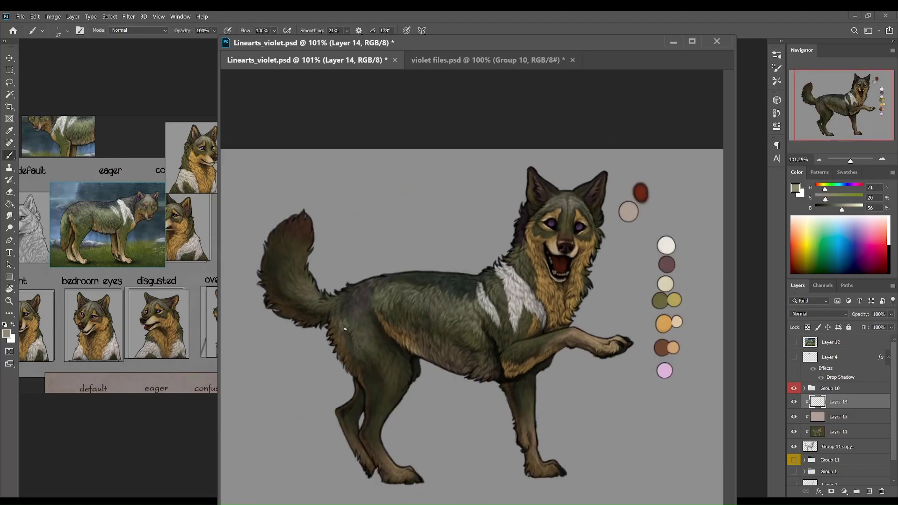
Paint sage-green fur strands over the rump and upper haunch of the near hind leg.
alt+click(372, 328)
drag(356, 331, 360, 331)
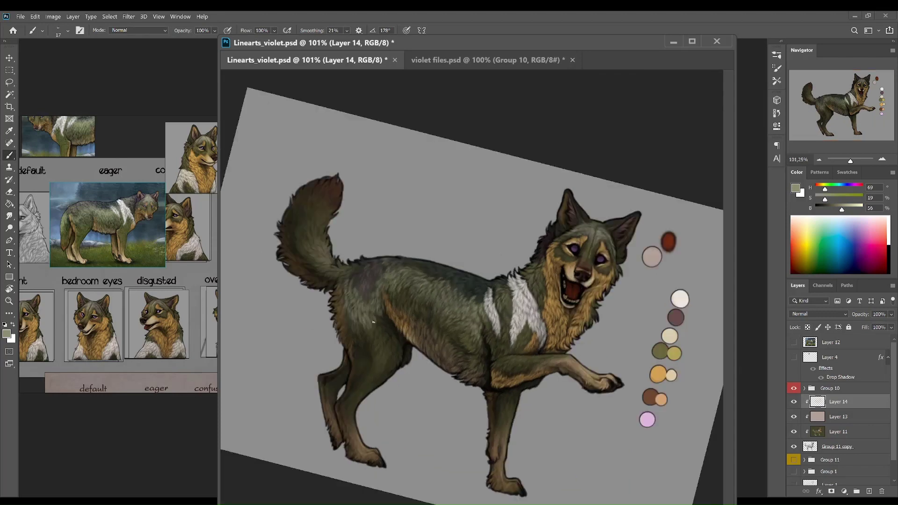
alt+click(364, 333)
key(ctrl+1)
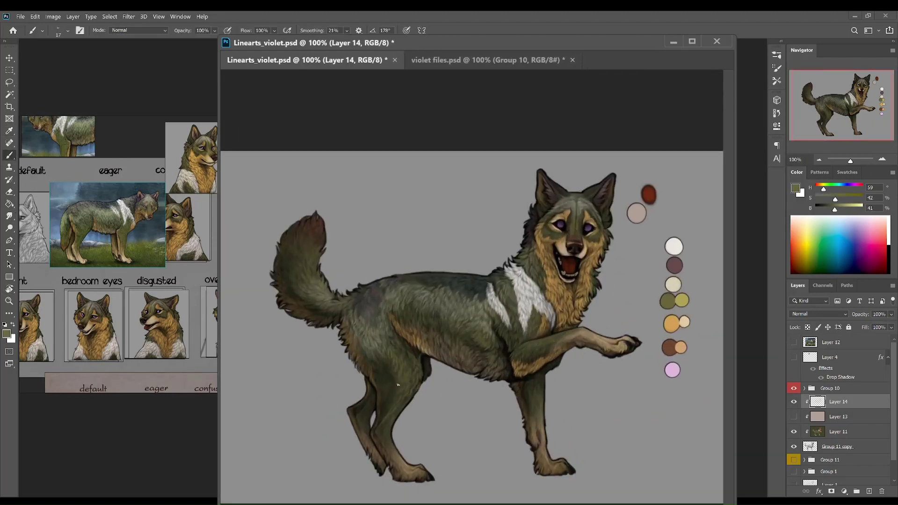
Paint golden fur strands along the rear edge of the rump and upper hind leg.
alt+click(346, 327)
drag(346, 327, 343, 331)
drag(366, 379, 361, 354)
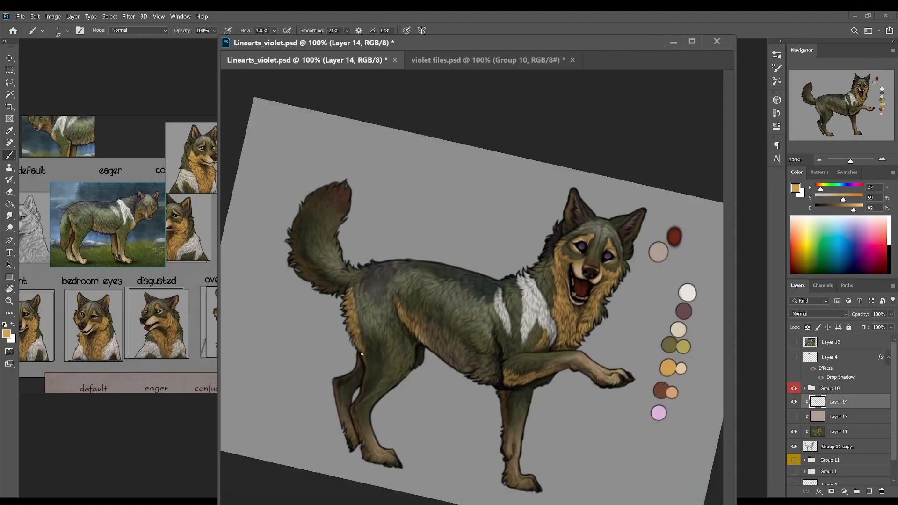
Paint pale tan fur strands over the near hind paw, the raised foreleg and the standing front paw.
alt+click(369, 449)
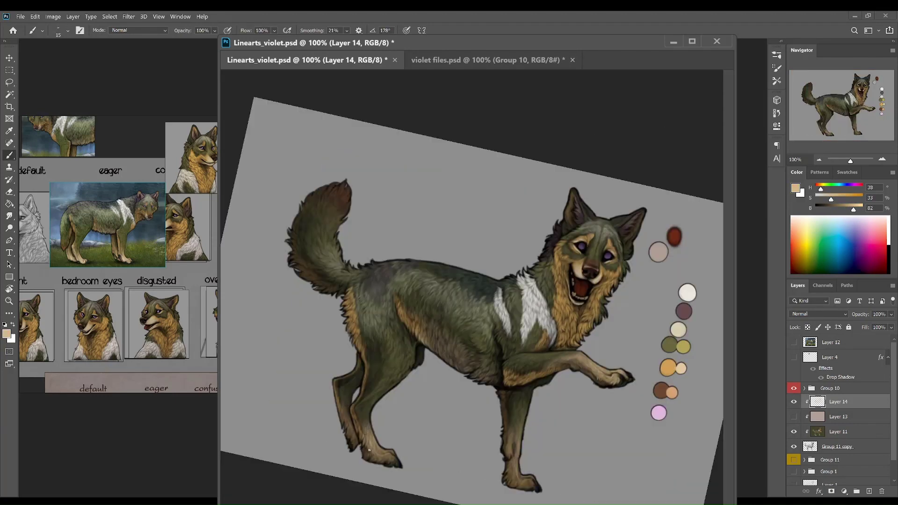
drag(369, 449, 570, 352)
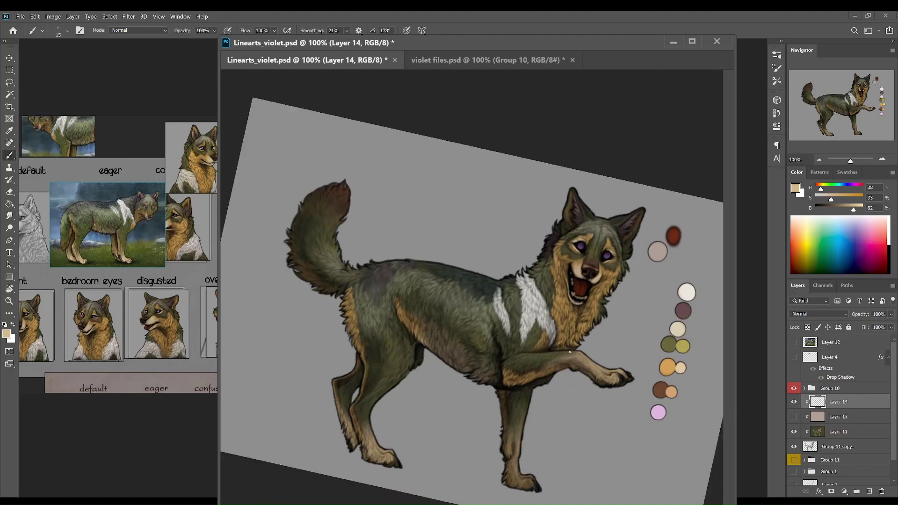
drag(519, 468, 480, 494)
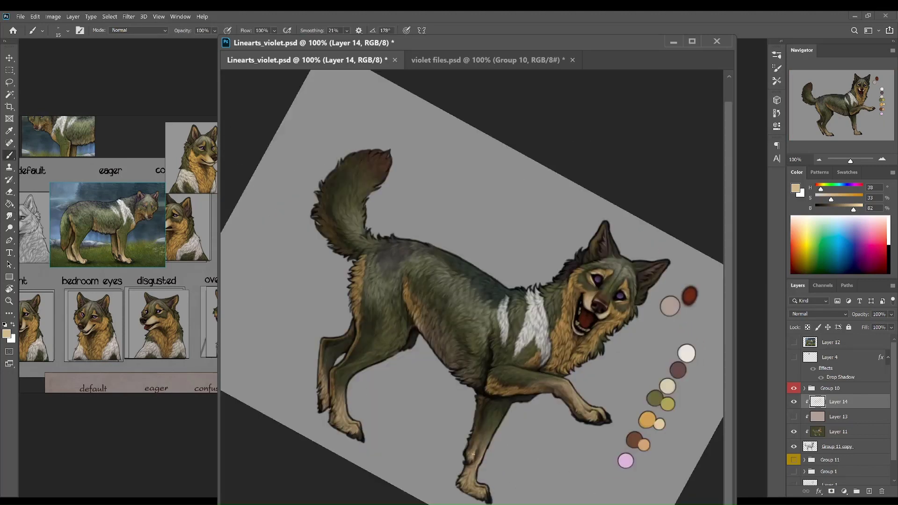
Paint golden fur strands along the underside of the tail, save the document and check the reference painting.
alt+click(381, 359)
drag(474, 453, 294, 250)
alt+click(304, 264)
key(ctrl+s)
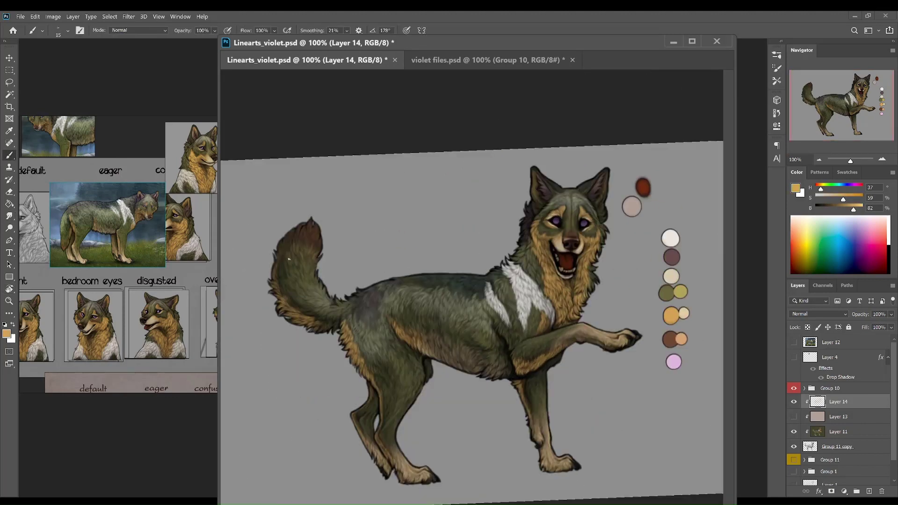
click(794, 345)
drag(327, 356, 283, 308)
Paint reddish-brown fur strands over the tail tip.
alt+click(304, 326)
alt+click(289, 273)
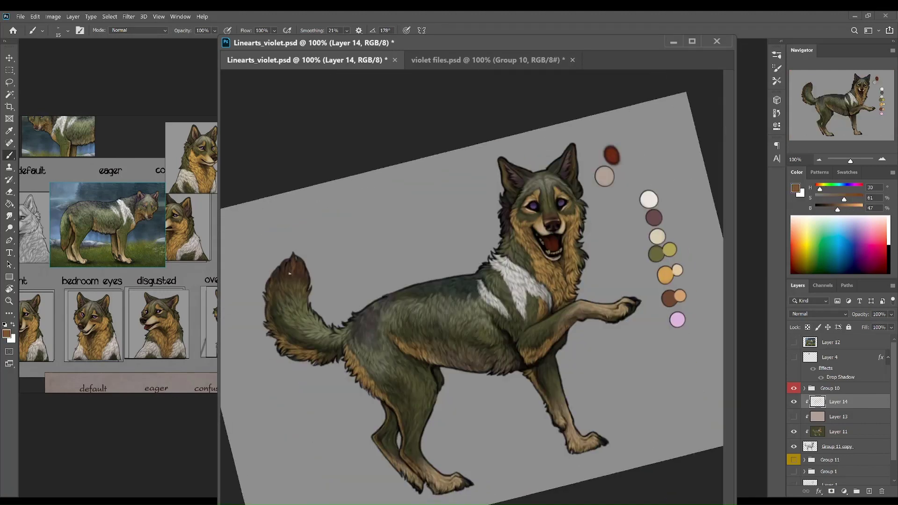
mouse_move(277, 278)
mouse_down()
mouse_move(530, 239)
mouse_move(394, 331)
mouse_move(441, 303)
mouse_move(435, 287)
mouse_up()
key(bracketright)
Paint fine olive fur strands over the ears and head with a smaller brush.
alt+click(441, 303)
key(bracketleft)
key(bracketleft)
alt+click(533, 175)
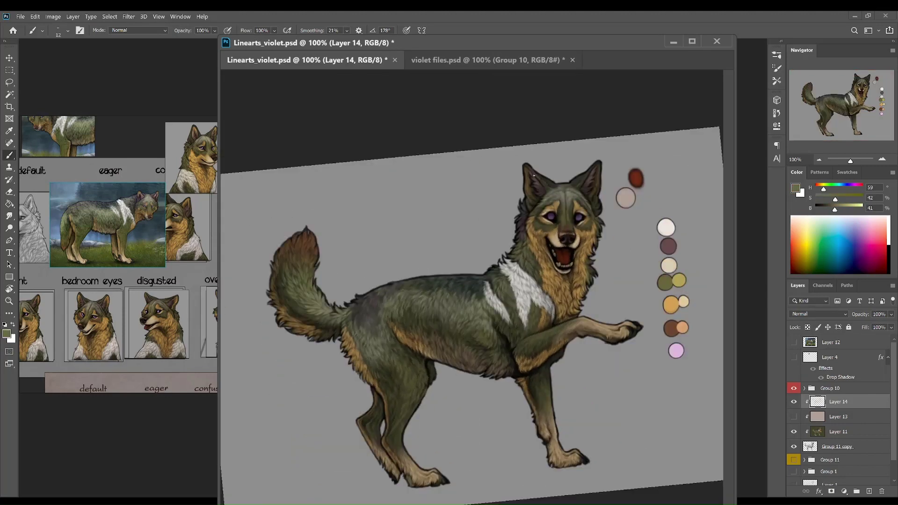
drag(600, 173, 552, 379)
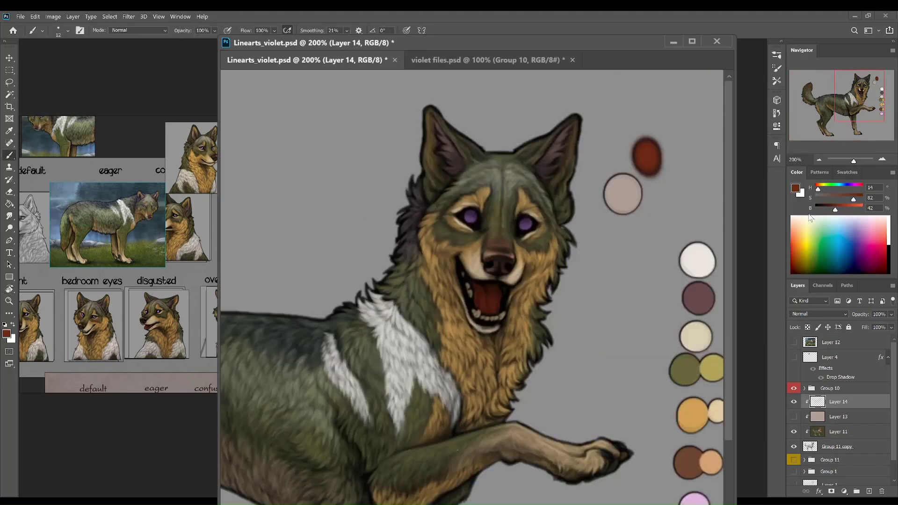
Touch up small details with sampled colours and tint the wolf's claws dark teal.
alt+click(562, 329)
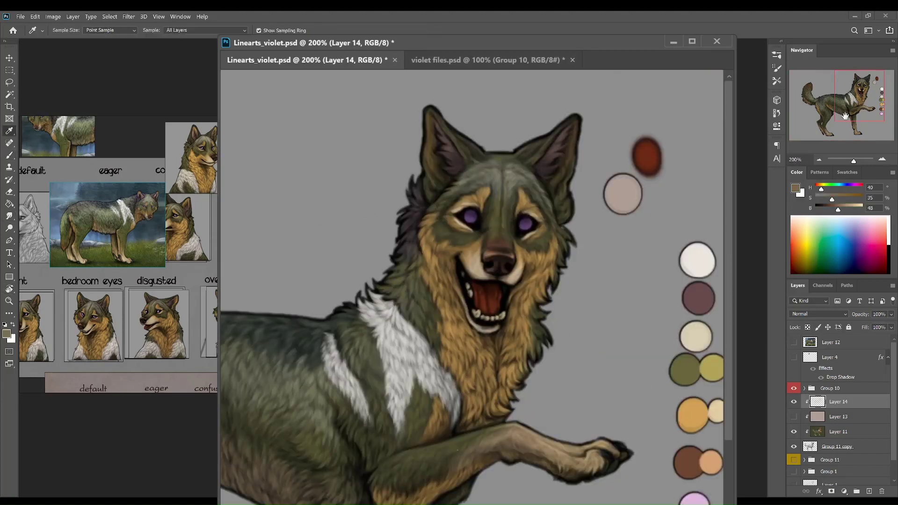
alt+click(468, 300)
key(ctrl+minus)
key(ctrl+plus)
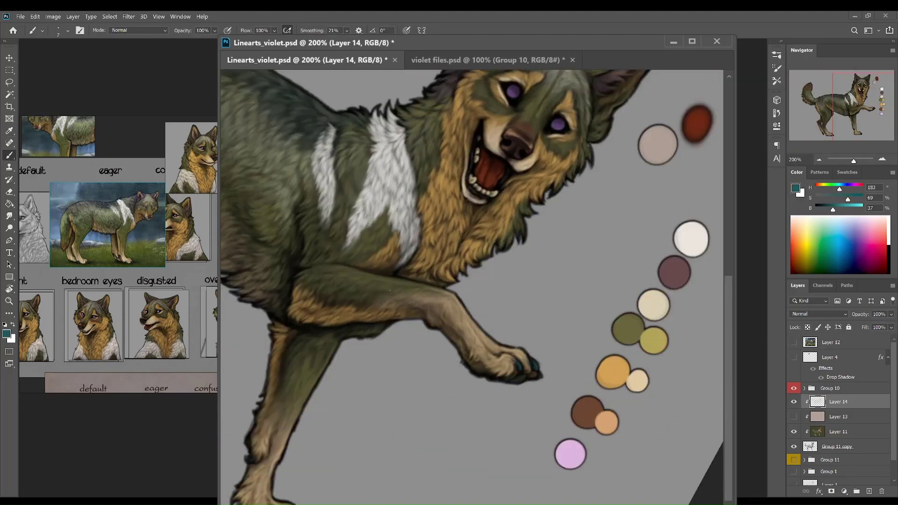
scroll(468, 280, down, 5)
key(r)
drag(467, 327, 541, 357)
key(b)
key(bracketright)
alt+click(486, 432)
key(ctrl+minus)
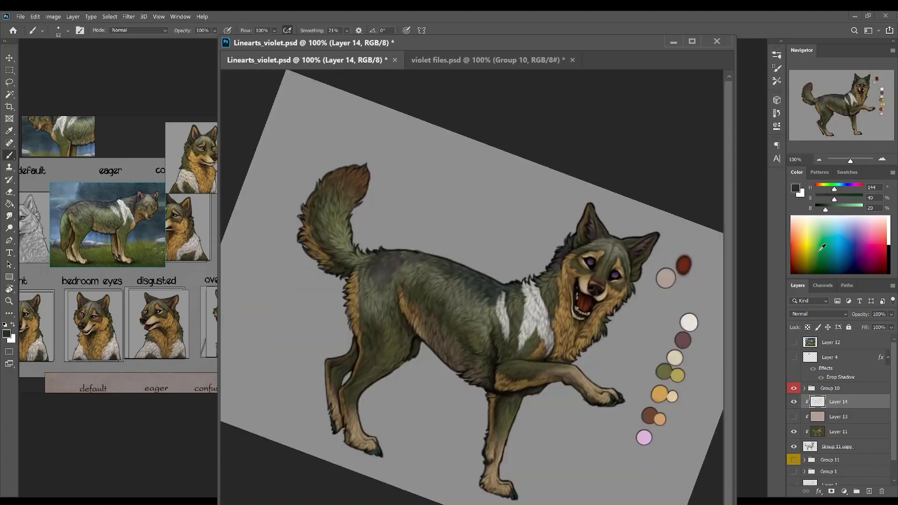
Add a clipped layer above the fur strands and softly brush sampled pale tan and dark grey-green tones, following the reference painting.
key(ctrl+minus)
key(ctrl+shift+alt+n)
key(bracketright)
key(bracketright)
key(bracketright)
alt+click(604, 323)
key(bracketright)
key(bracketright)
key(bracketright)
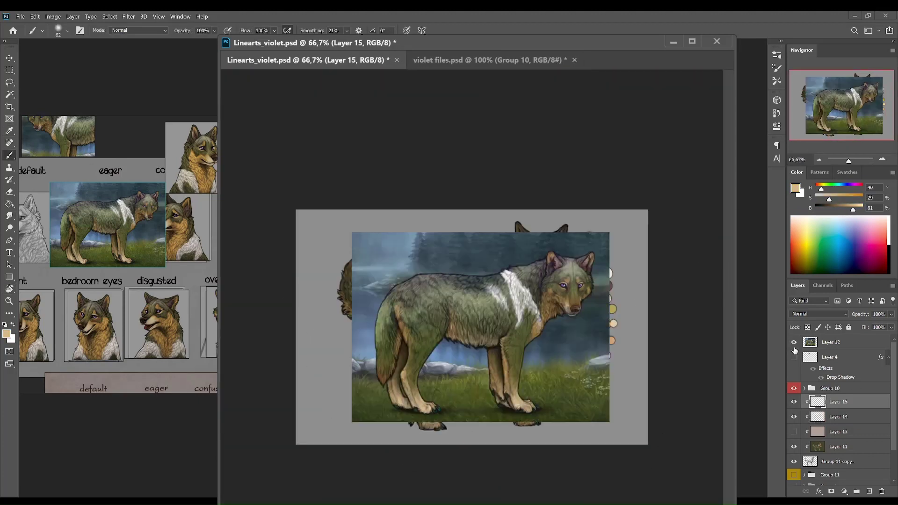
alt+click(559, 317)
key(period)
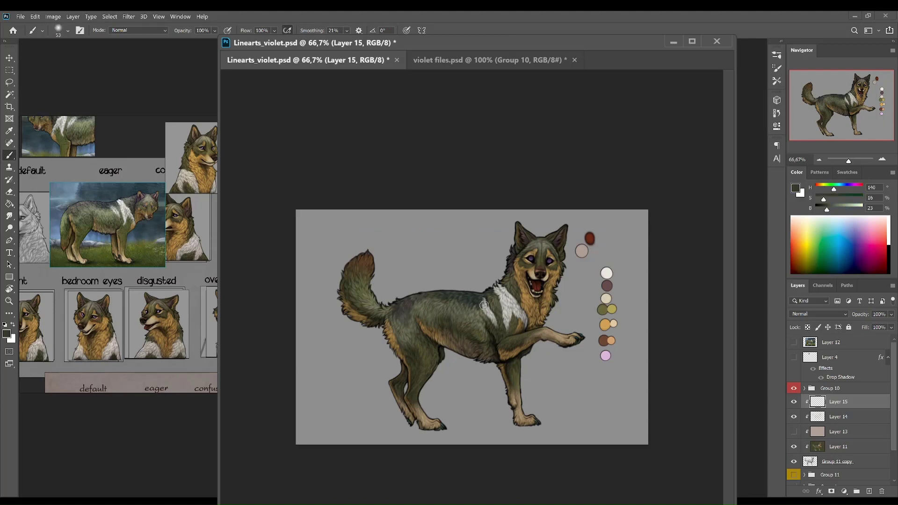
alt+click(438, 356)
Add another clipped layer and paint lighter violet irises and highlights on both eyes with a small brush.
key(ctrl+shift+alt+n)
scroll(538, 262, up, 3)
scroll(538, 262, down, 1)
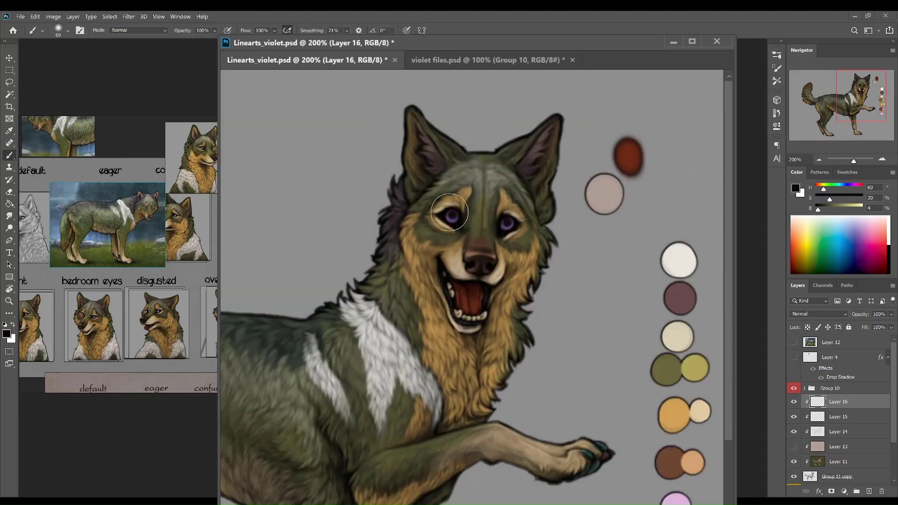
scroll(467, 281, right, 1)
key(bracketleft)
key(bracketleft)
key(bracketleft)
key(bracketleft)
key(bracketleft)
alt+click(426, 217)
click(426, 216)
click(480, 226)
key(d)
key(x)
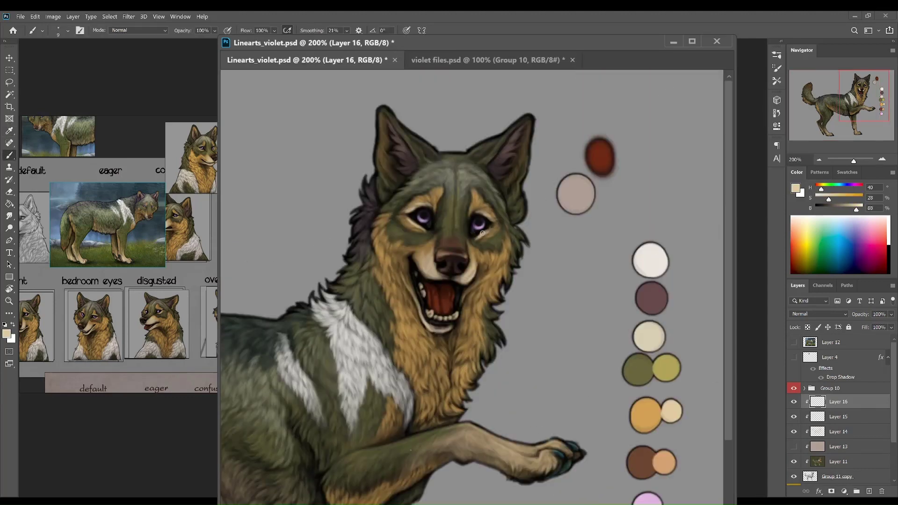
Add another new layer and inspect the shading layers of the finished portrait in violet files.psd for comparison.
key(ctrl+shift+alt+n)
key(ctrl+plus)
click(819, 160)
click(818, 159)
click(818, 159)
key(ctrl+Tab)
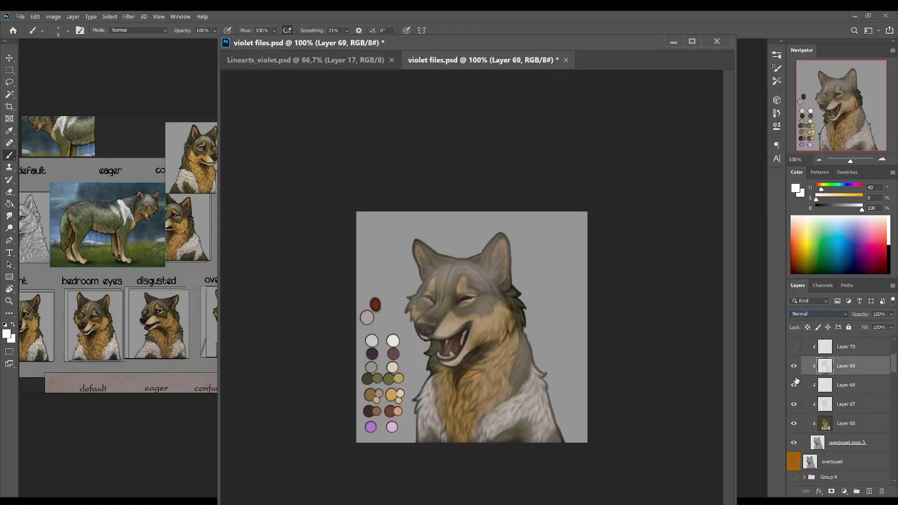
key(ctrl+Tab)
Add new layers, set one to Overlay blending, and brush finishing tones over the wolf's face.
key(ctrl+shift+alt+n)
key(shift+alt+o)
click(793, 362)
key(ctrl+1)
click(839, 407)
mouse_move(584, 210)
mouse_down()
mouse_move(538, 178)
mouse_move(421, 178)
mouse_move(551, 196)
mouse_move(582, 226)
mouse_up()
key(ctrl+shift+alt+n)
alt+click(646, 309)
key(bracketright)
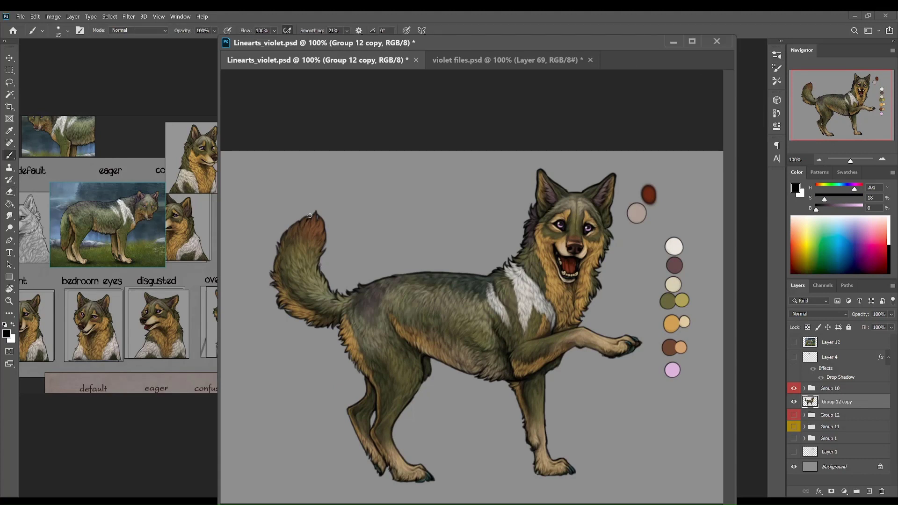
Refine the fur outline of the merged wolf copy along the tail, back, hind leg and forelegs.
key(e)
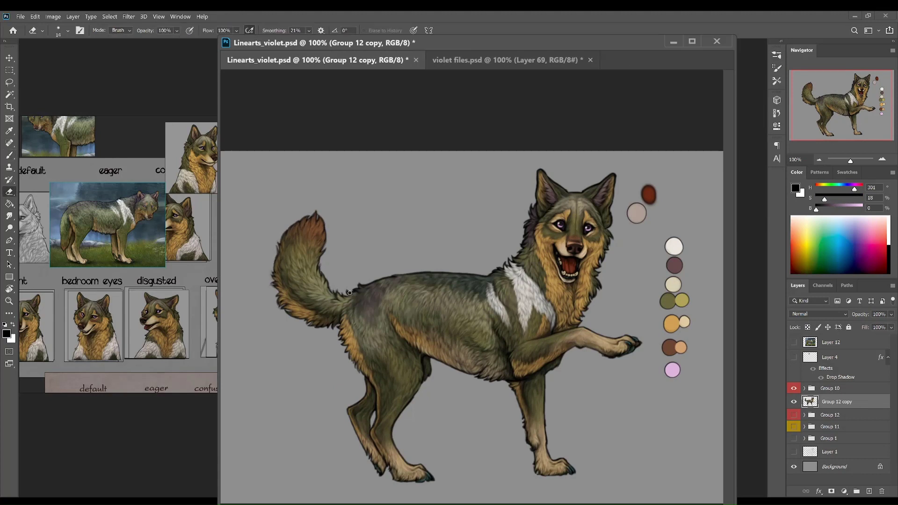
key(bracketright)
drag(348, 357, 471, 453)
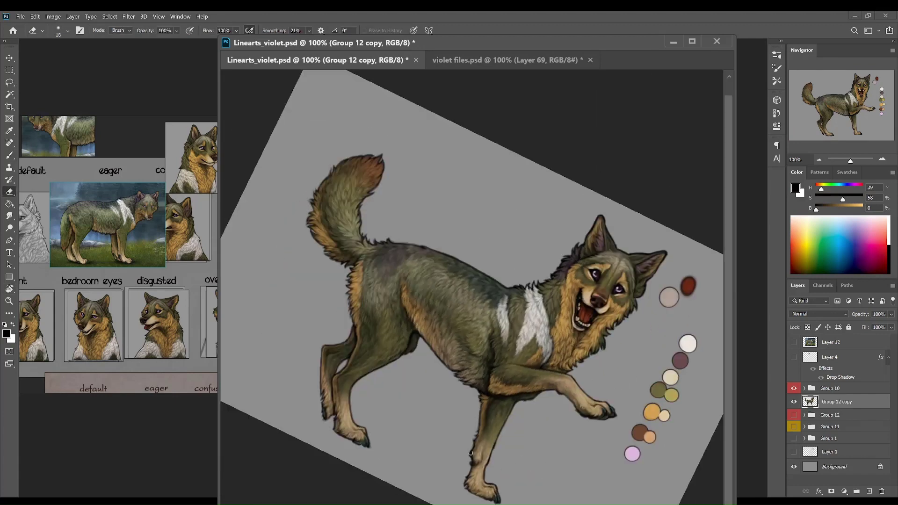
key(Escape)
key(ctrl+minus)
key(ctrl+plus)
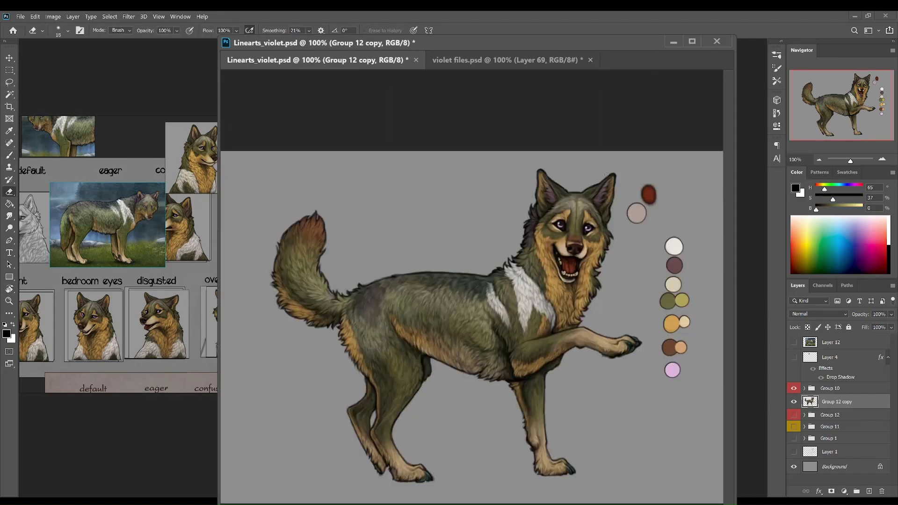
mouse_move(468, 280)
mouse_down()
mouse_move(491, 327)
mouse_move(468, 350)
mouse_up()
key(Escape)
Add a new layer beneath the merged wolf copy and paint a black ground shadow under its paws.
key(ctrl+minus)
ctrl+click(868, 491)
key(b)
drag(388, 426, 584, 430)
Smudge the ground shadow sideways at 9% strength to soften it, and duplicate the shadow layer.
key(r)
drag(456, 425, 582, 425)
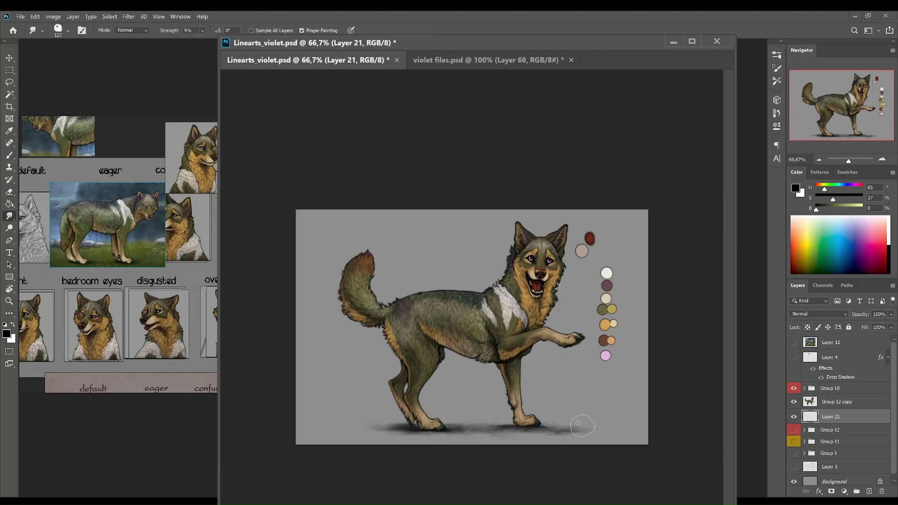
key(ctrl+minus)
key(Escape)
key(ctrl+j)
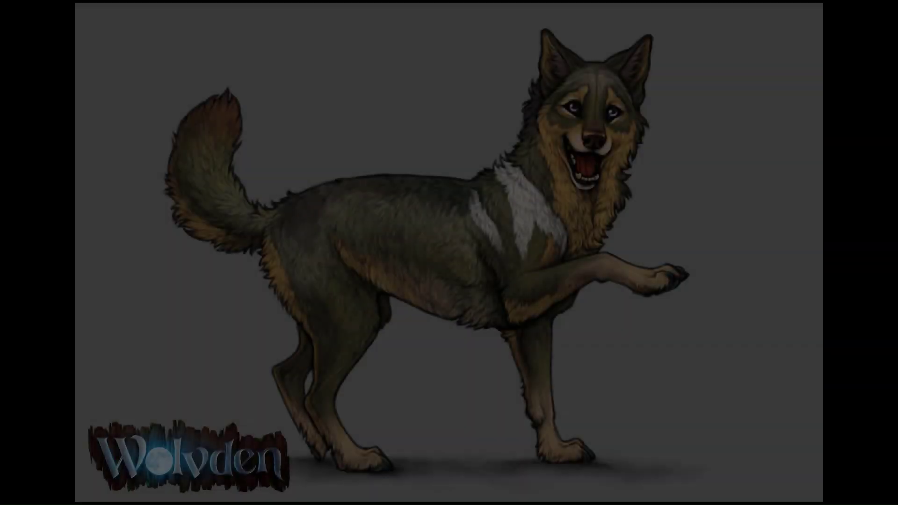